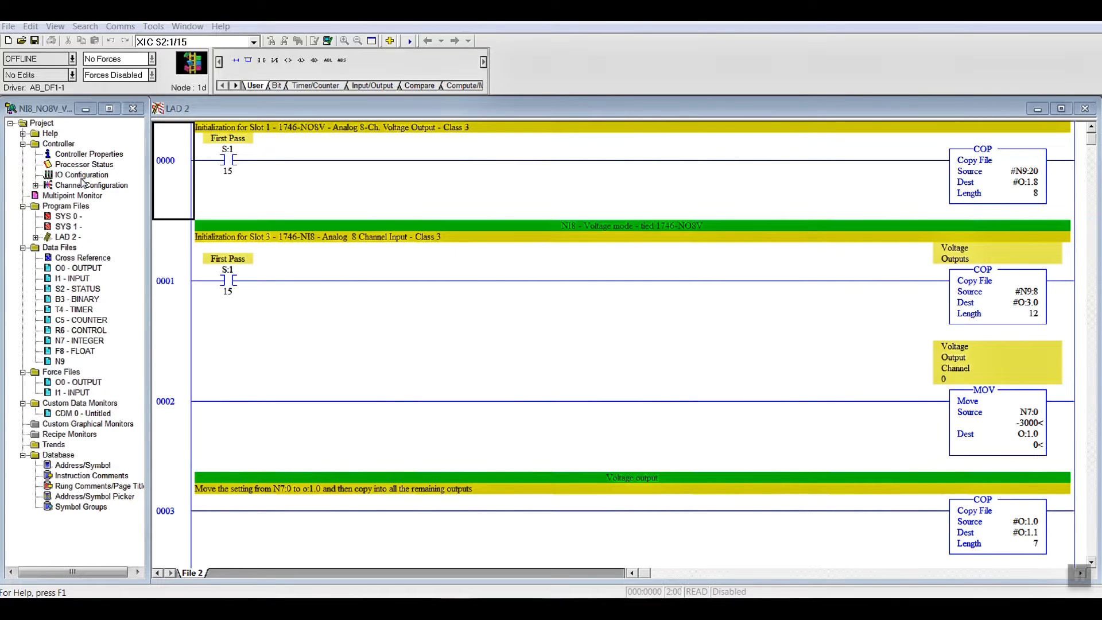
double_click(82, 178)
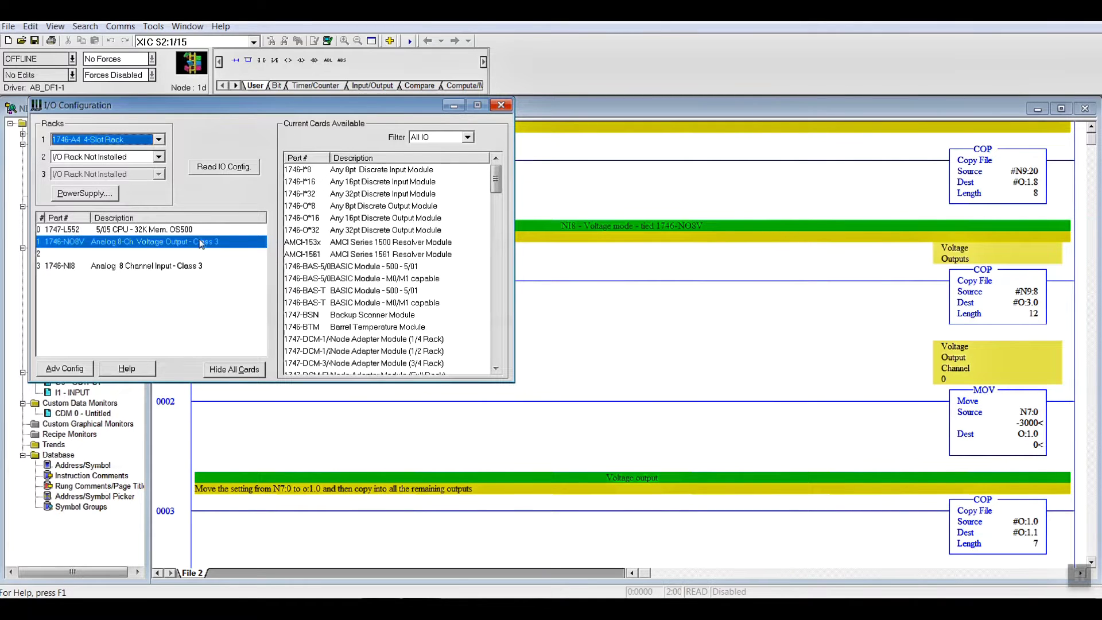
Step: Start reading the rack's I/O configuration from the online processor, node 1 on AB_DF1-1
click(233, 173)
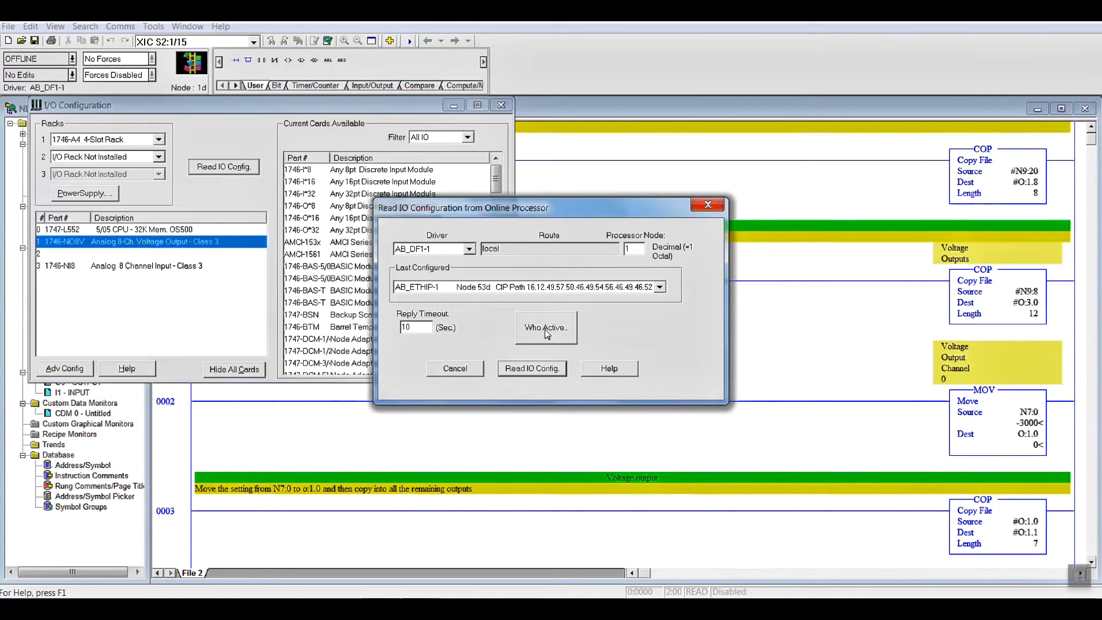
Step: Read the I/O config from the SLC 5/05 at 192.168.1.45, then open the slot 1 NO8V card
click(545, 329)
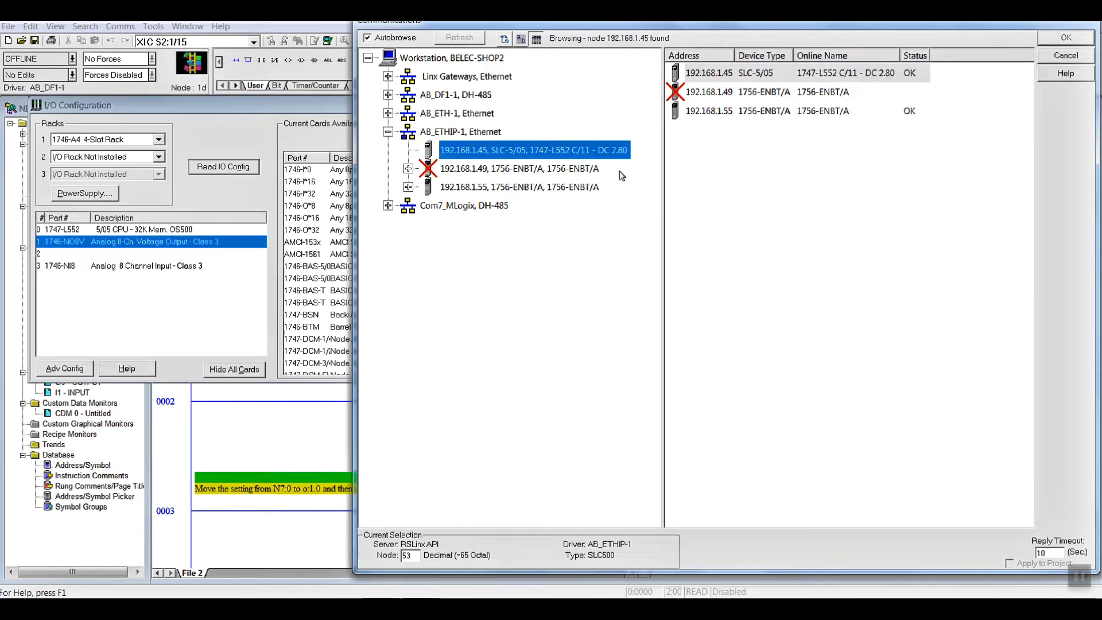
click(1065, 39)
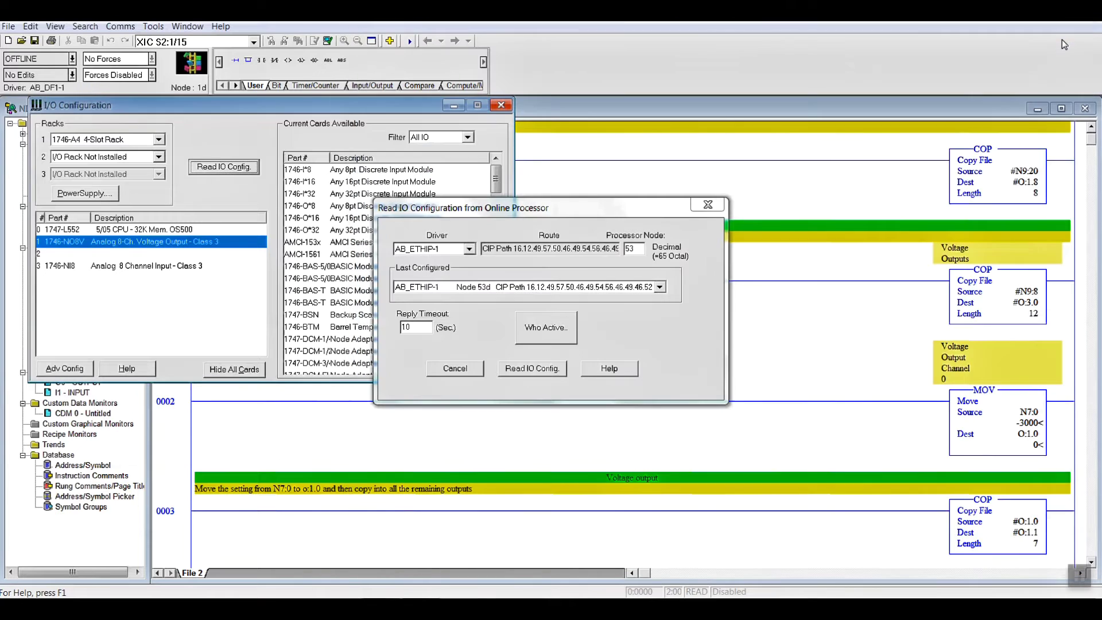
click(536, 369)
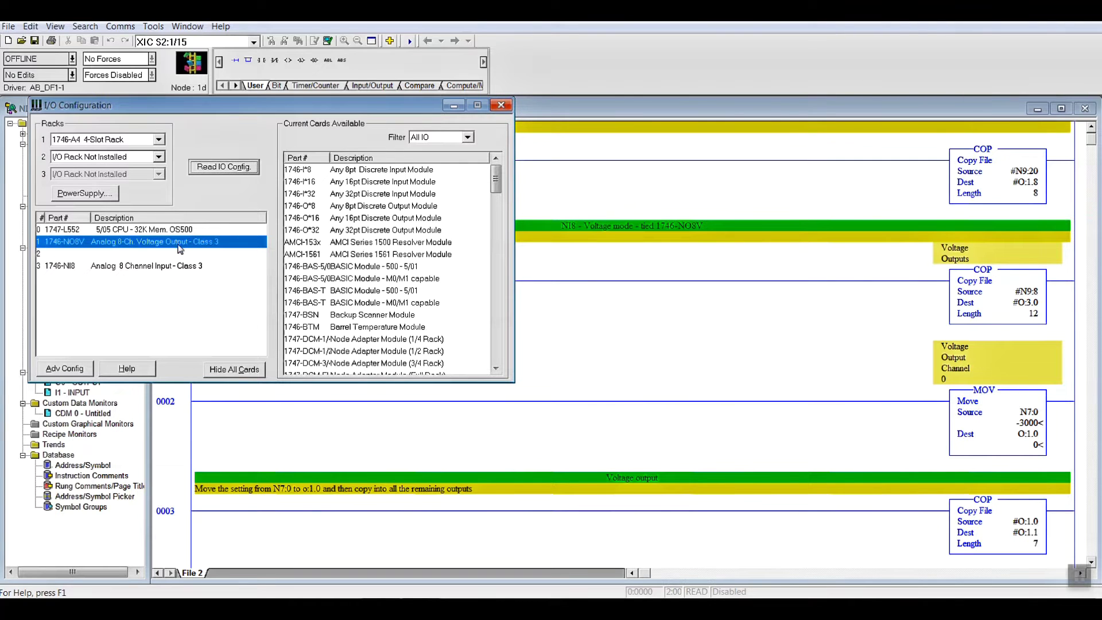
double_click(179, 247)
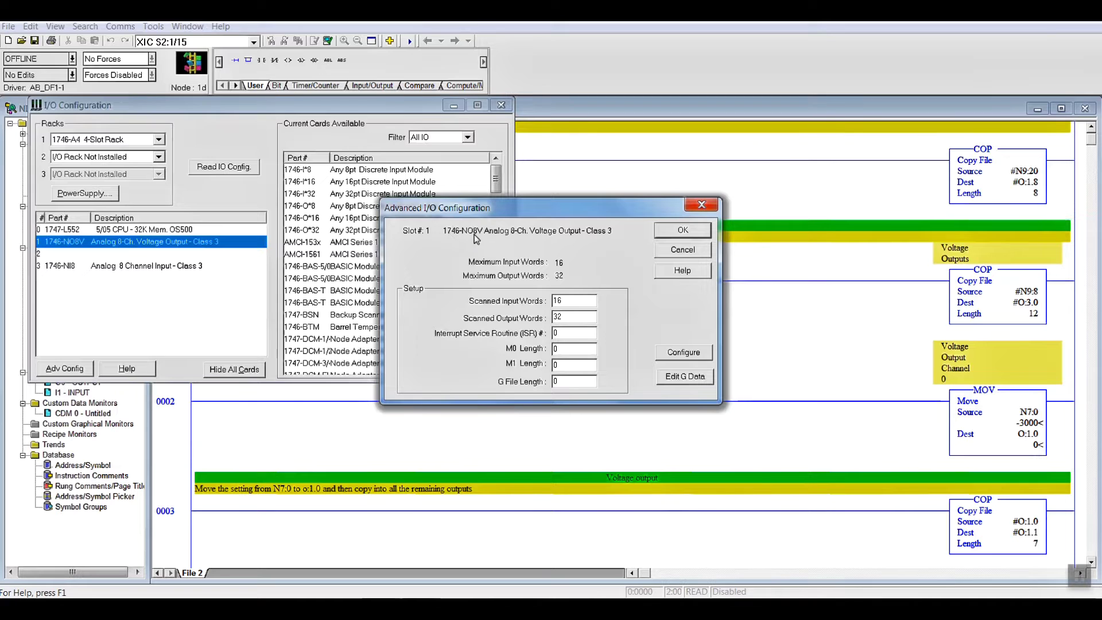
Step: Open the slot 1 NO8V channel configuration and list its output voltage ranges
click(684, 352)
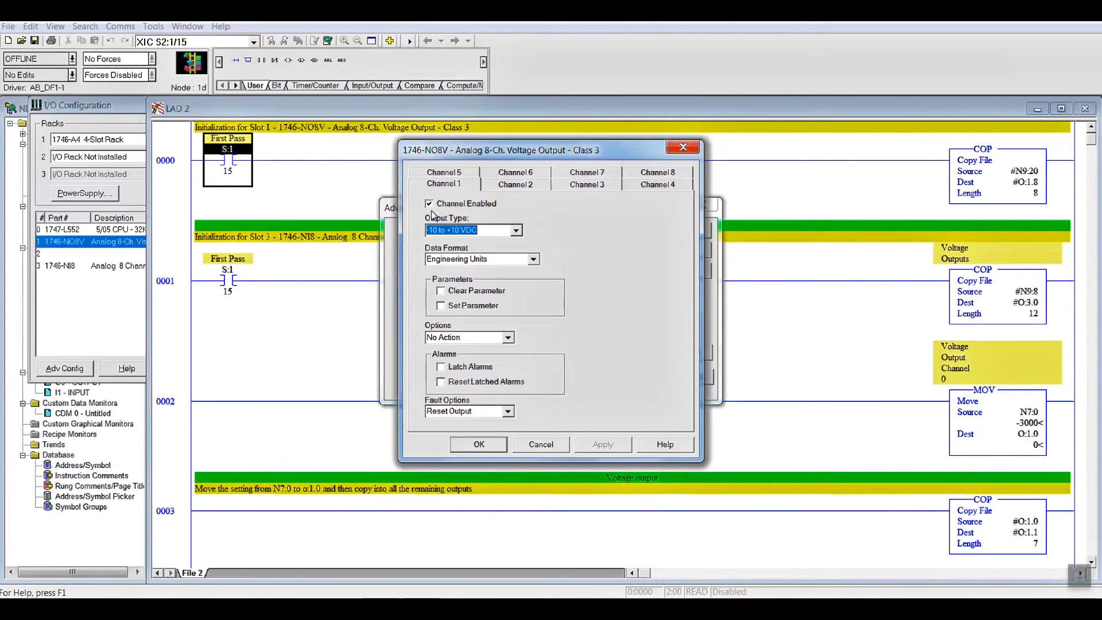
click(517, 232)
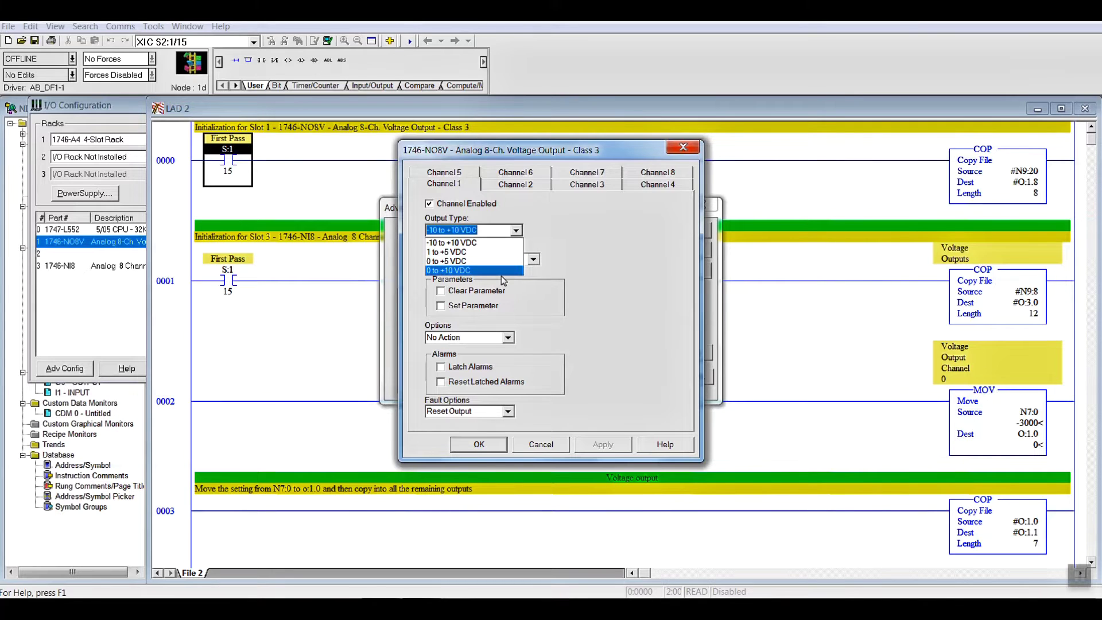
Step: Keep -10 to +10 VDC with Engineering Units, review Channels 2–4, and apply the NO8V settings
click(492, 243)
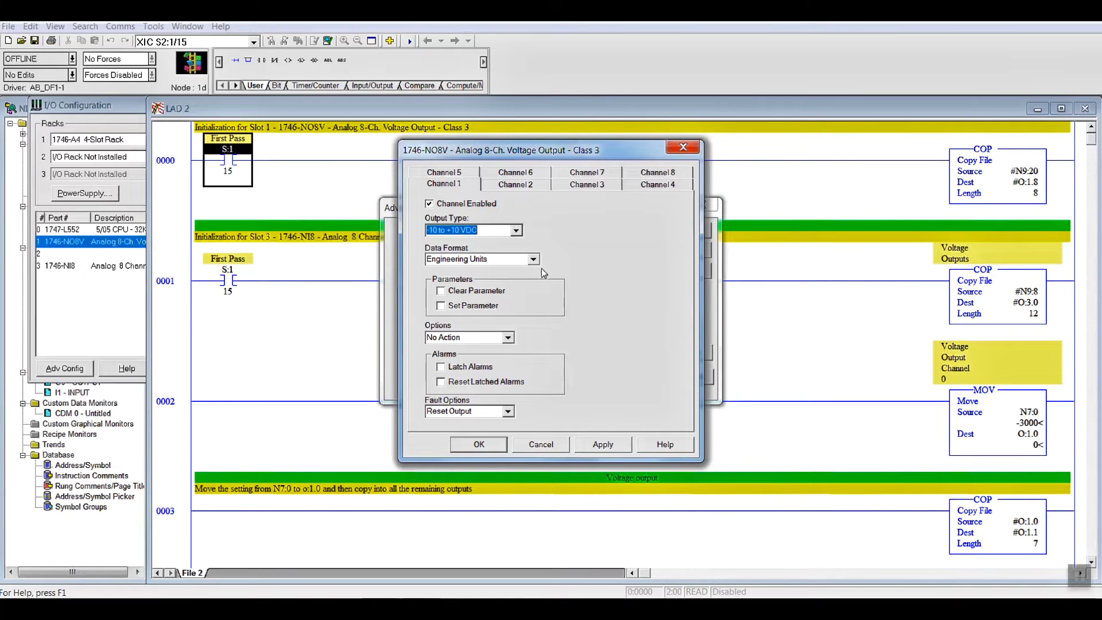
click(532, 259)
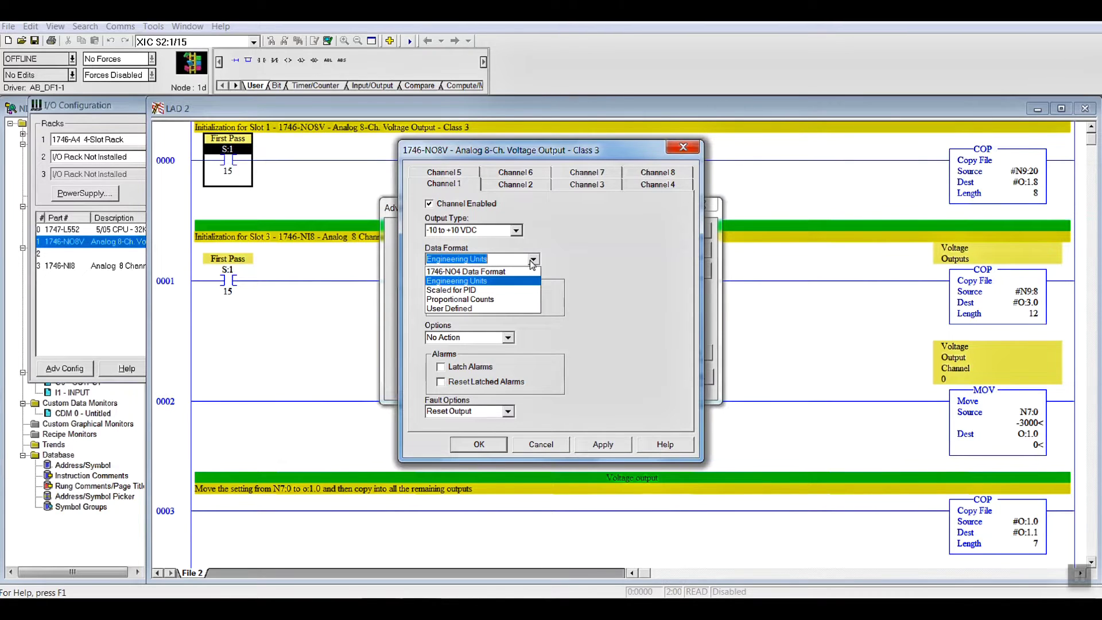
click(496, 284)
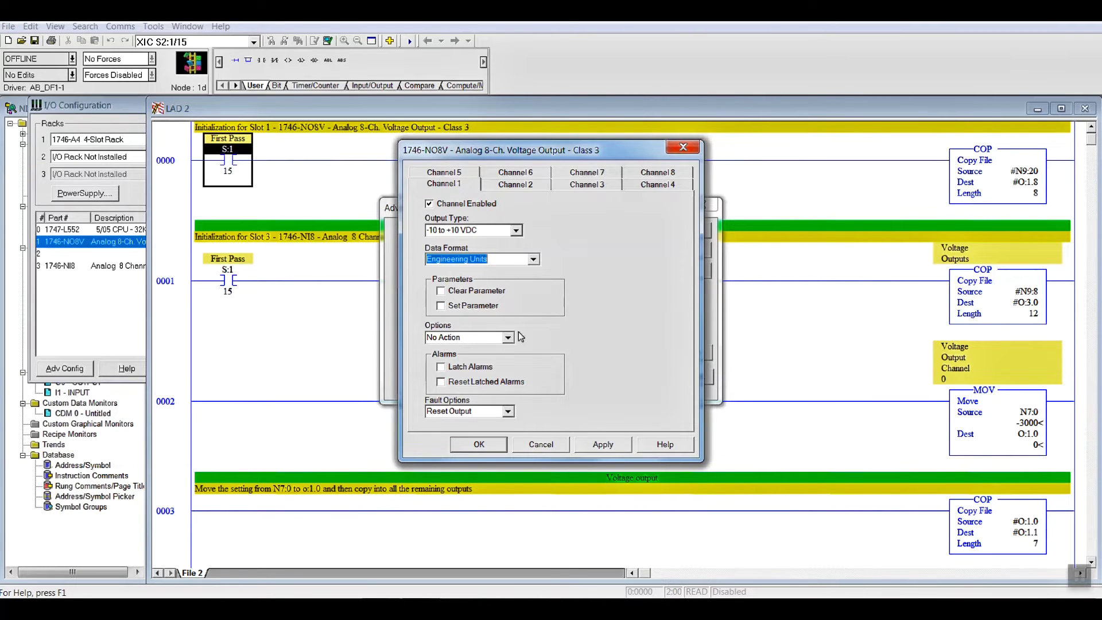
click(525, 185)
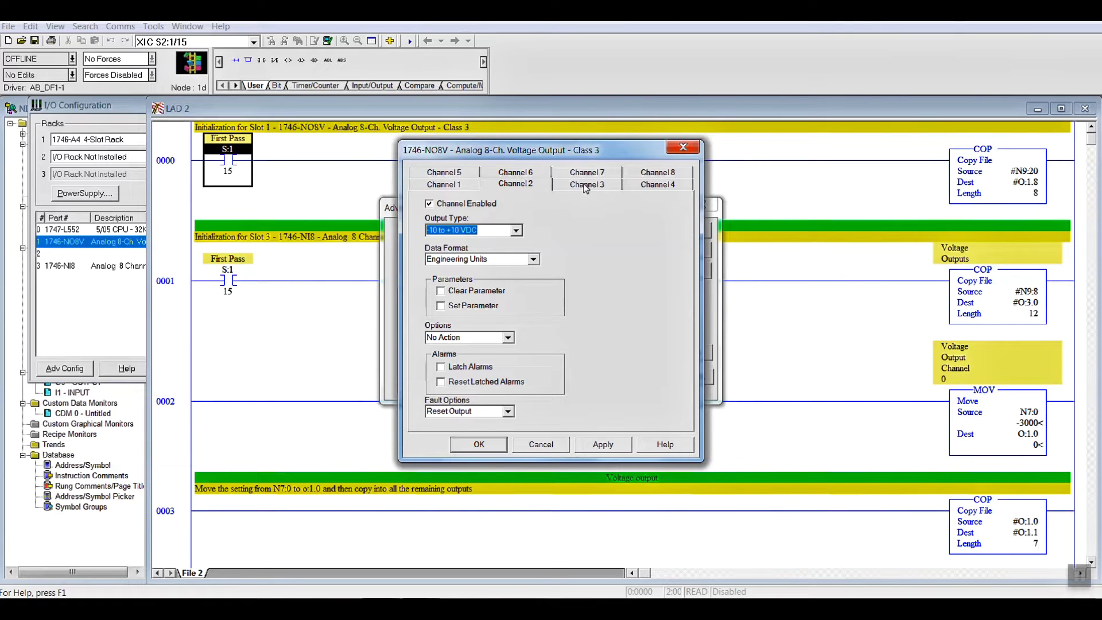
click(591, 185)
click(647, 187)
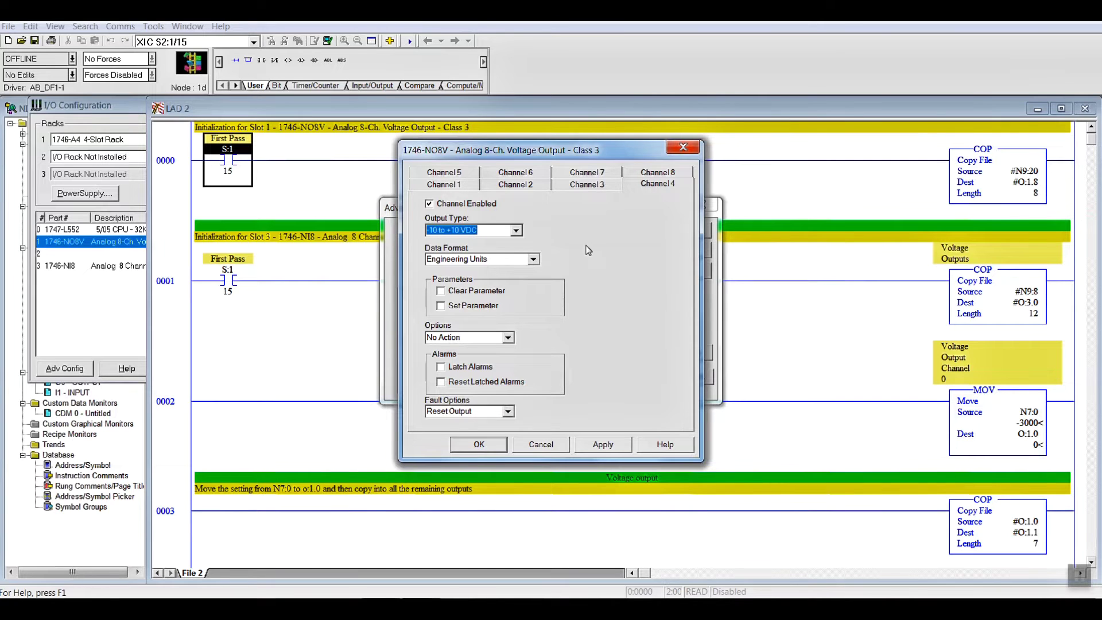
click(610, 449)
click(479, 444)
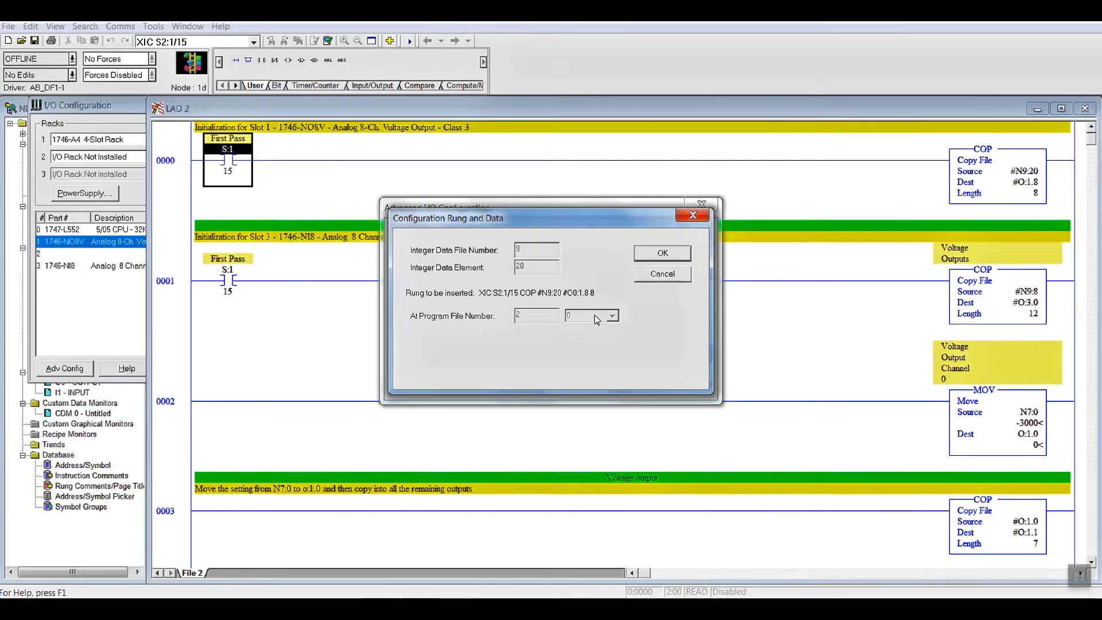
Step: Accept the N9:20 configuration rung, close slot 1 settings, and open the slot 3 1746-NI8 card
click(664, 259)
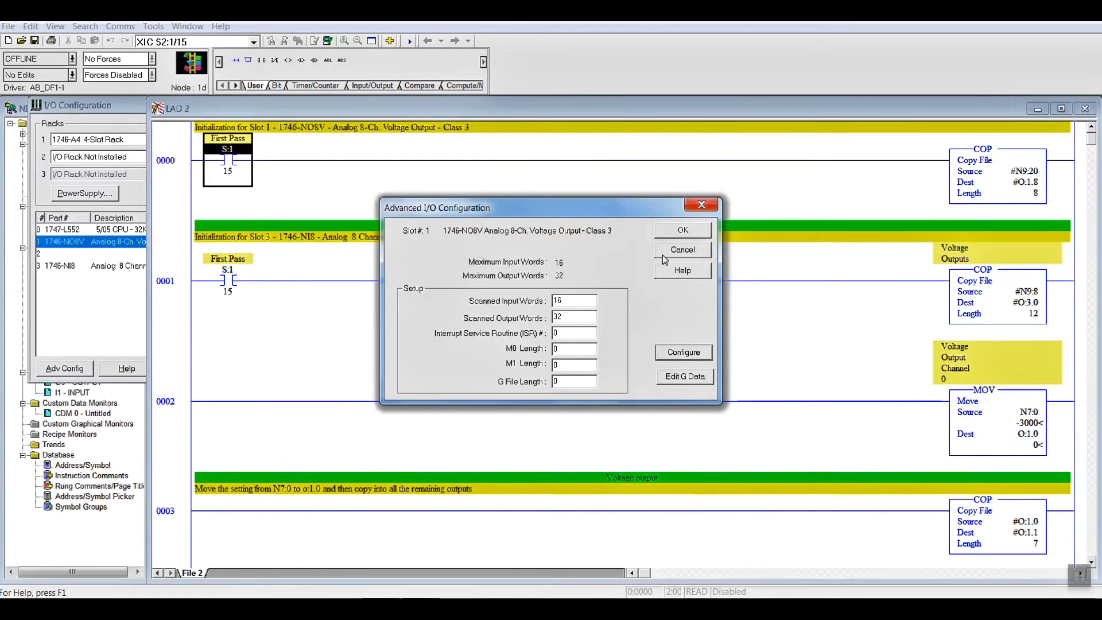
click(682, 230)
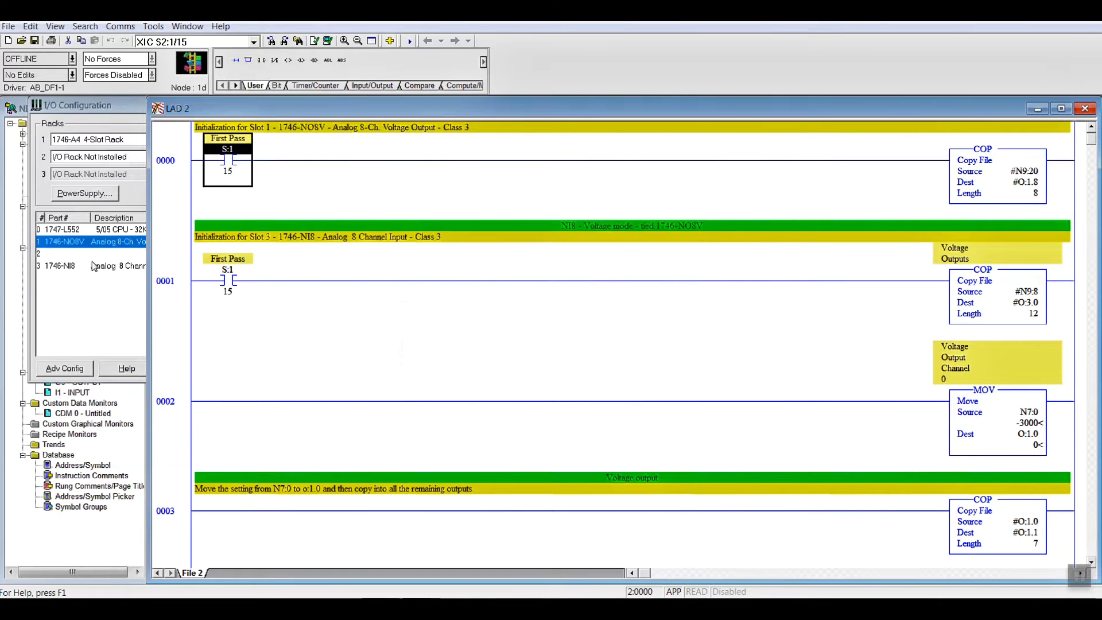
click(102, 267)
double_click(102, 267)
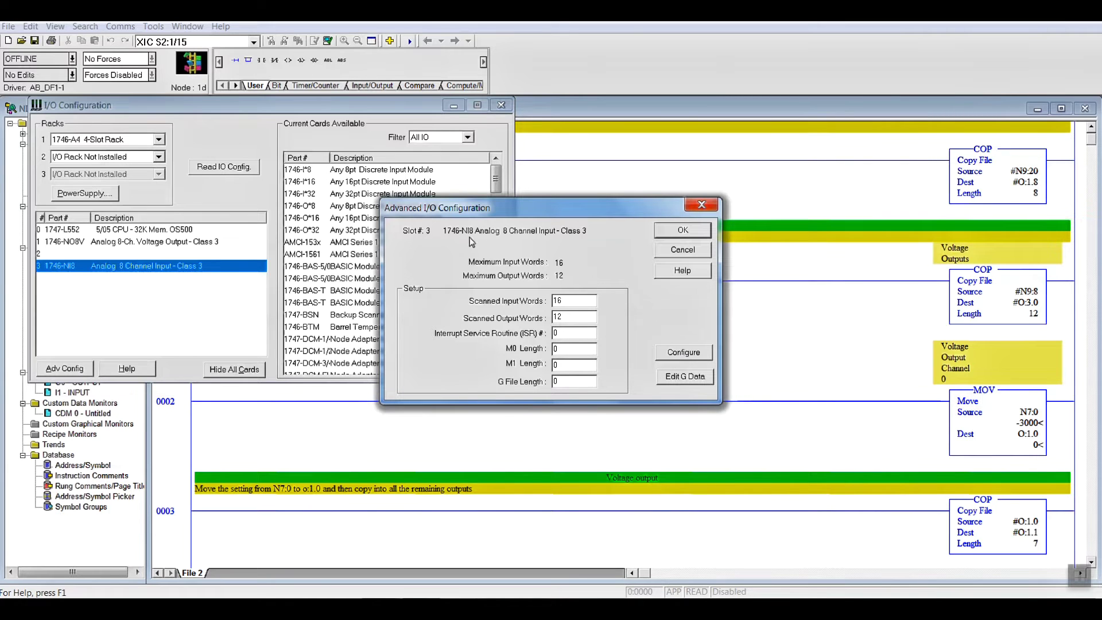
Step: Set the NI8 input range to -10 to +10 VDC, apply it, and accept its N9:8 configuration rung
click(679, 353)
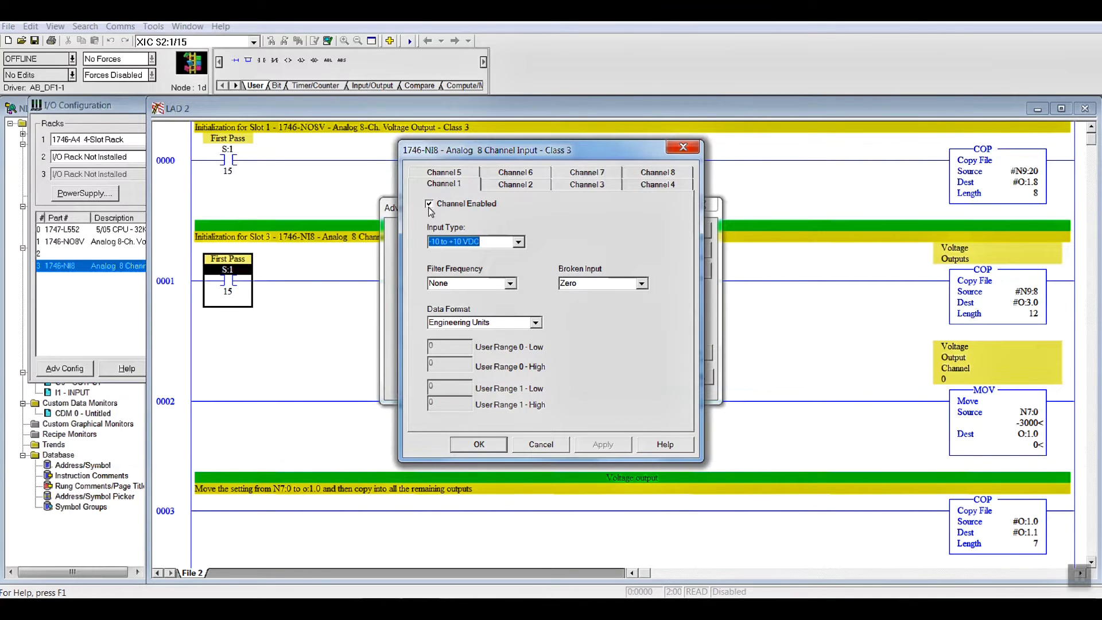
click(518, 242)
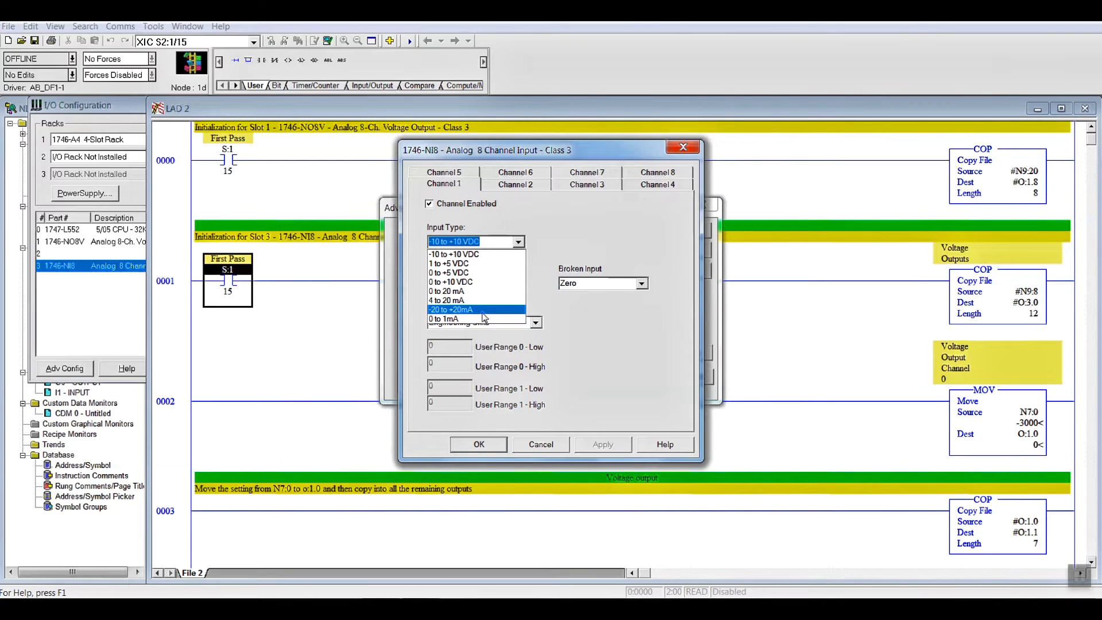
click(481, 296)
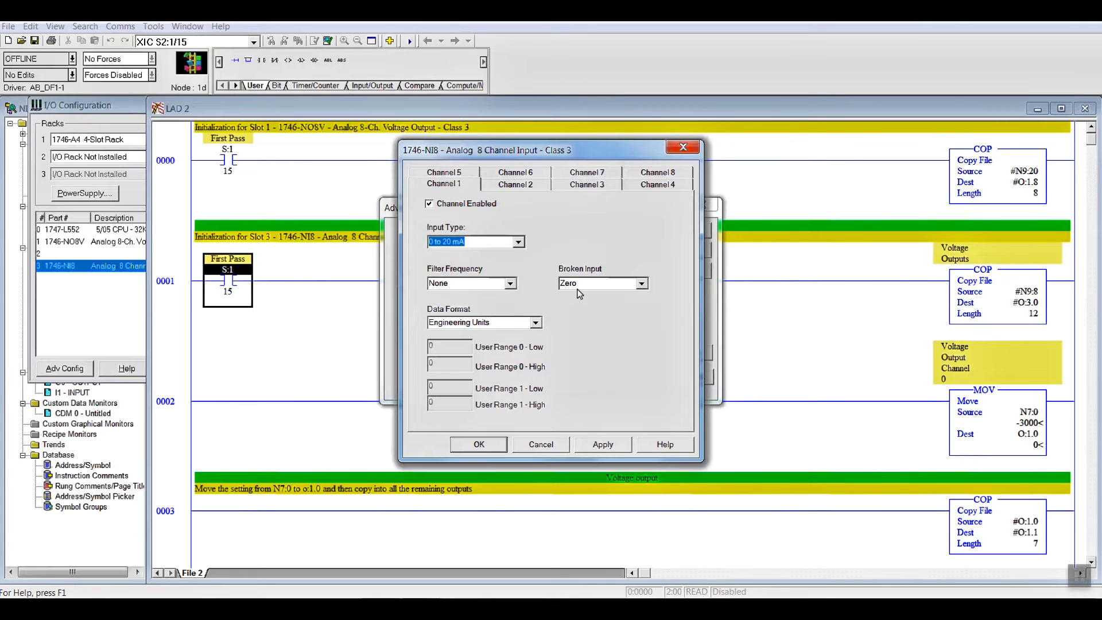
click(518, 241)
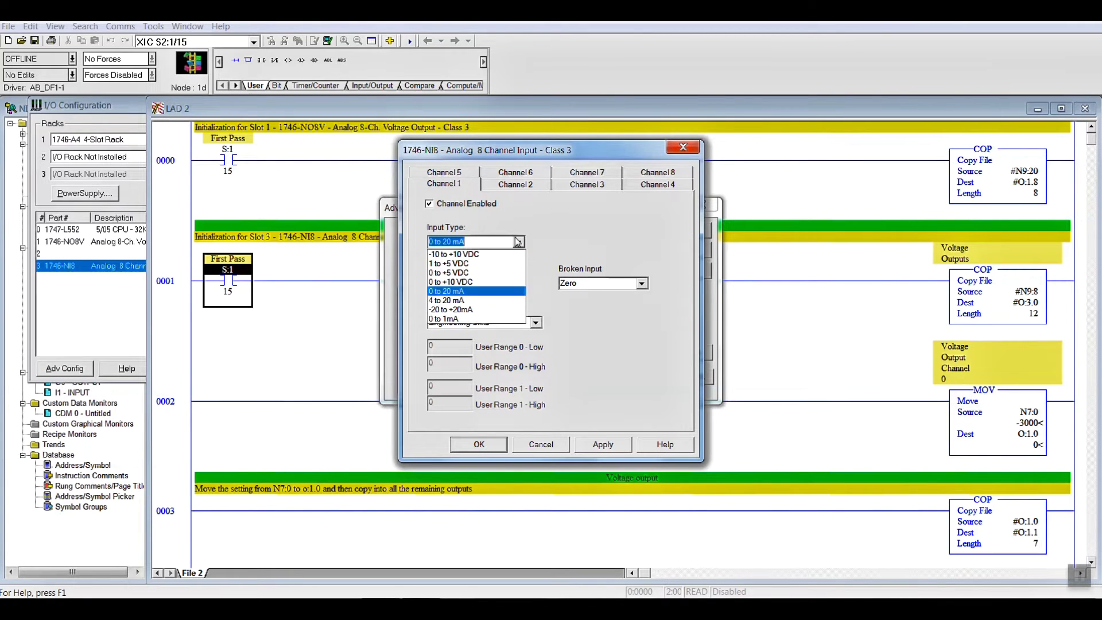
click(458, 254)
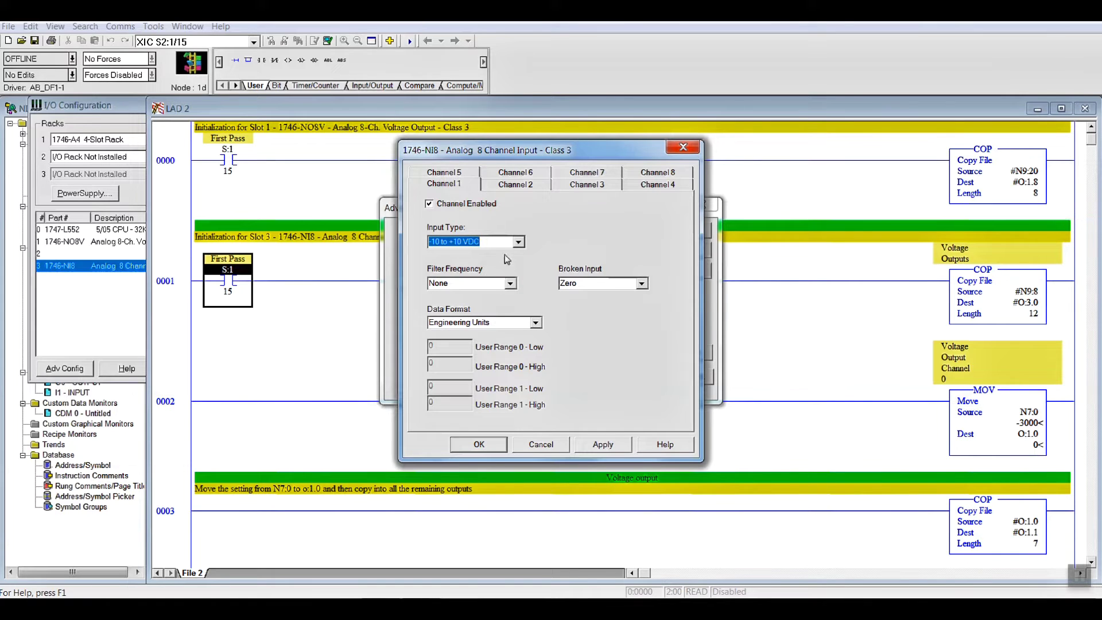
click(606, 446)
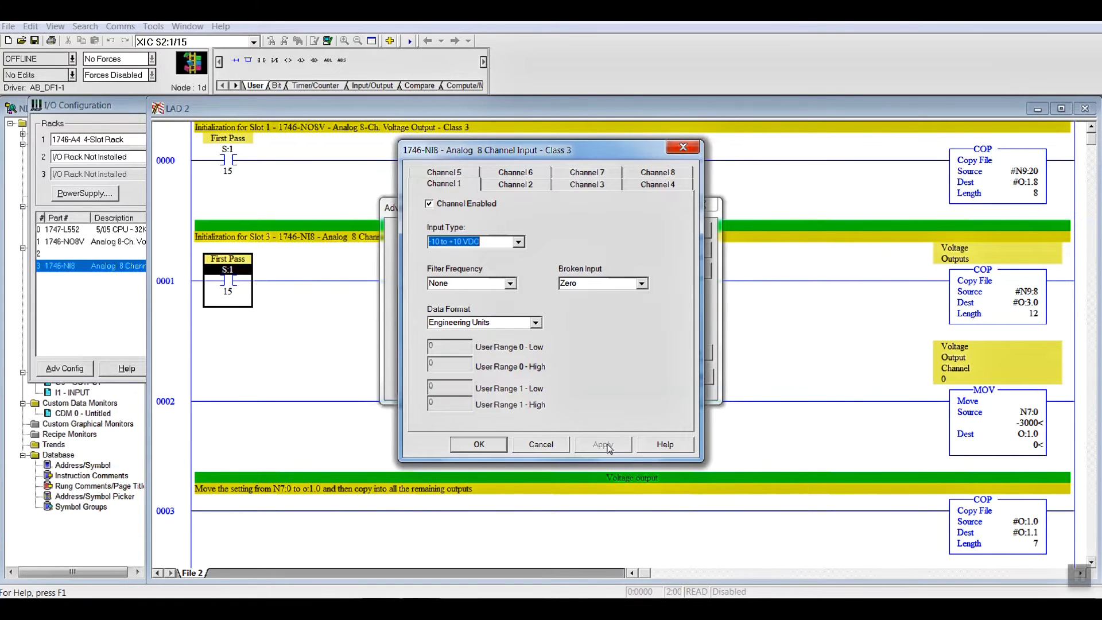
click(479, 446)
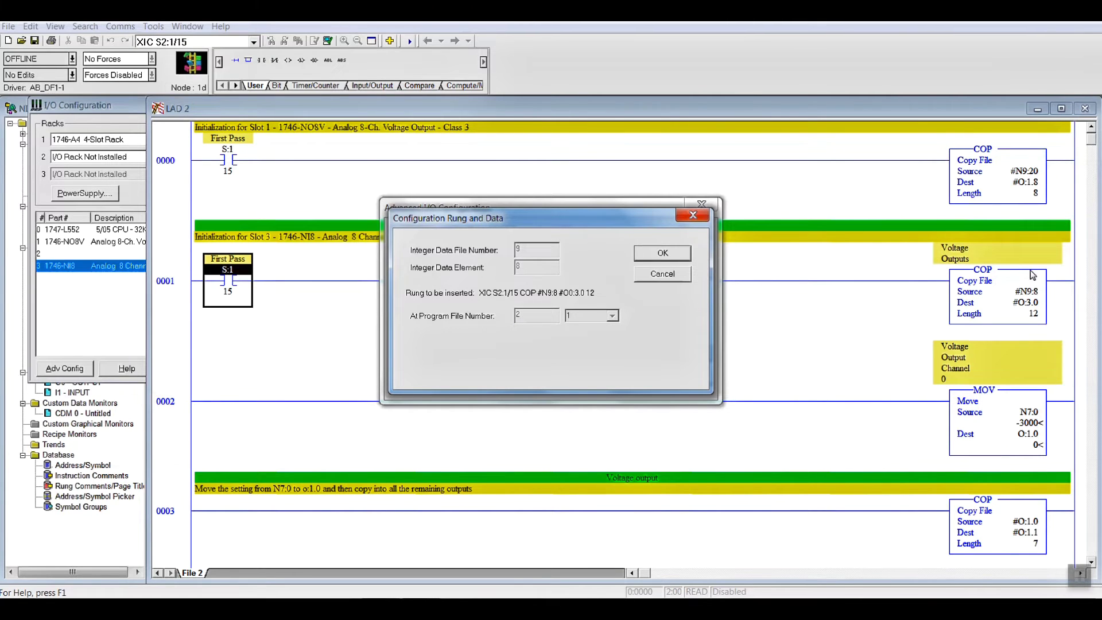
click(672, 254)
Step: Close the slot 3 advanced settings and the I/O Configuration window
click(684, 230)
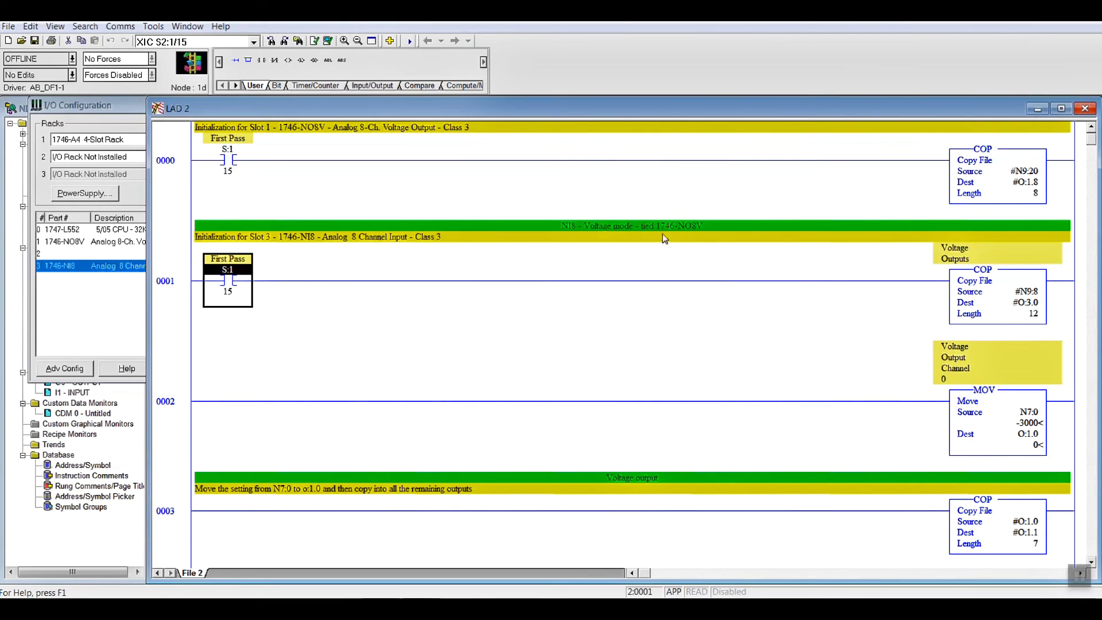
click(90, 293)
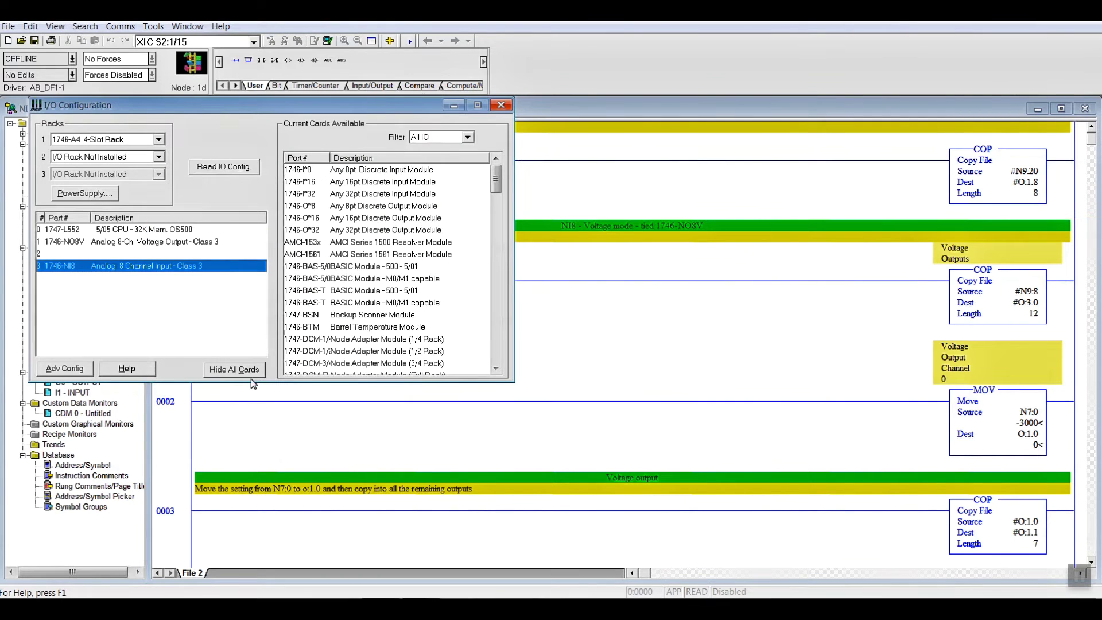
click(501, 106)
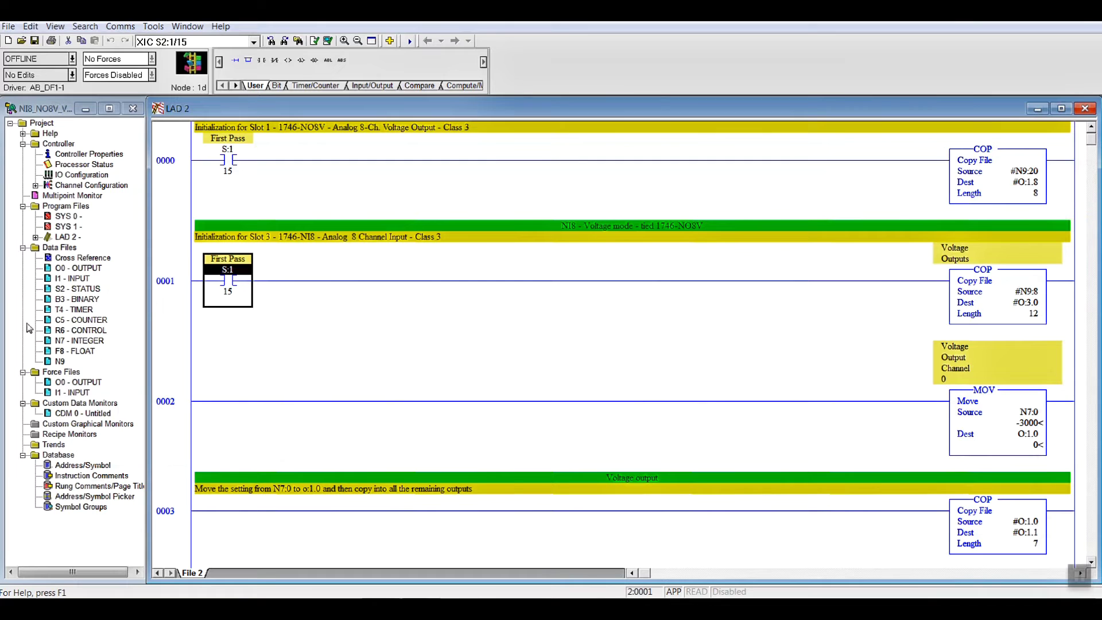
Step: Open the N7 integer file showing N7:0 at -3000, move it aside, and open I1
double_click(63, 342)
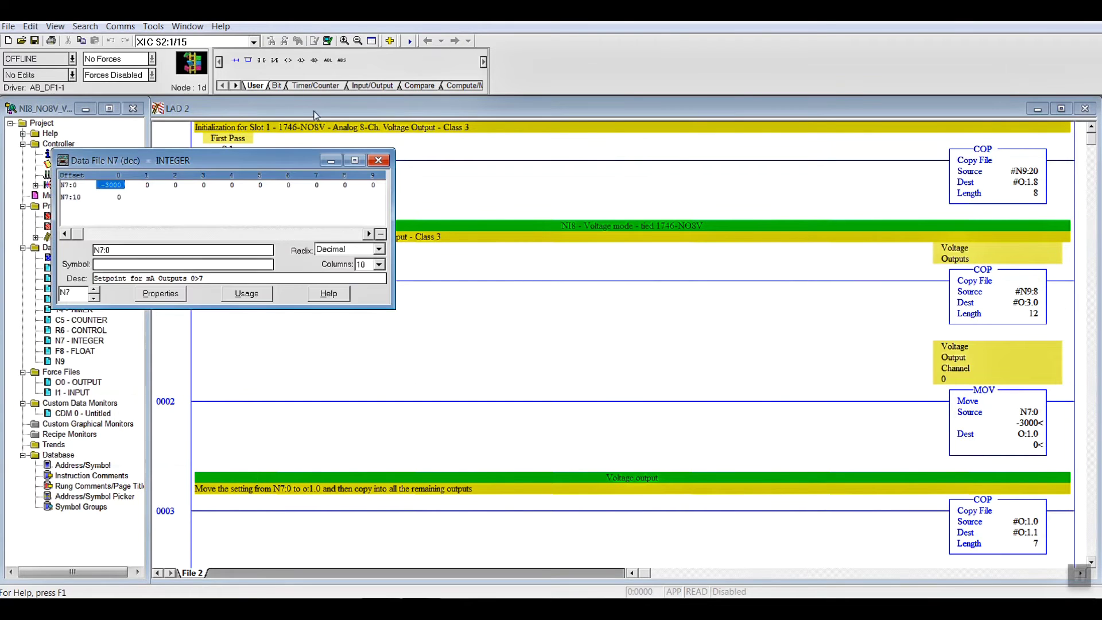
drag(220, 156, 898, 155)
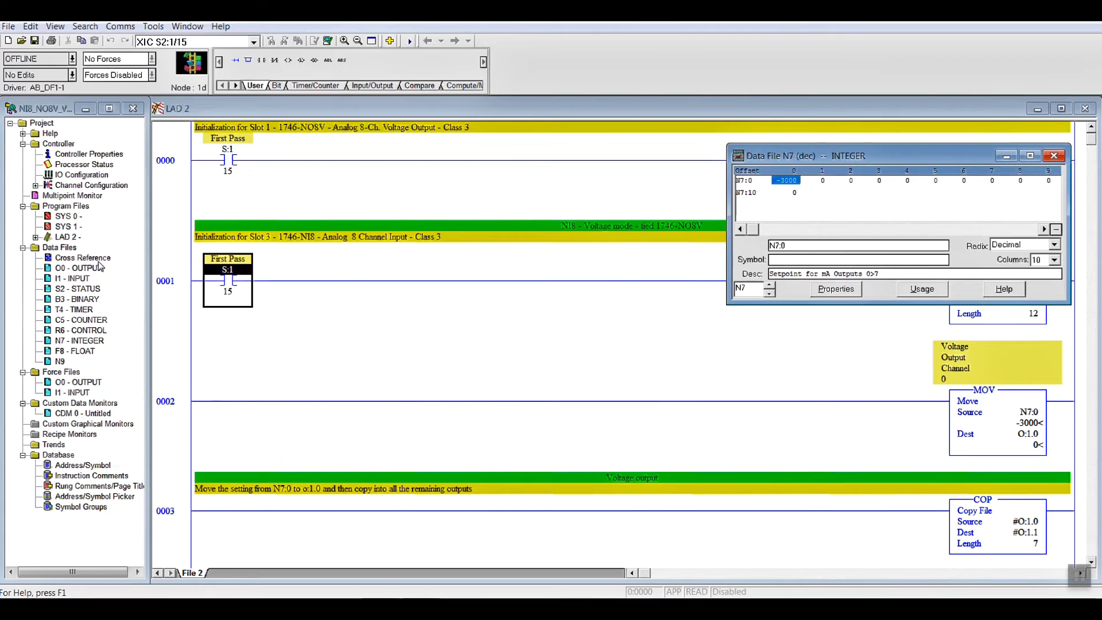
double_click(75, 279)
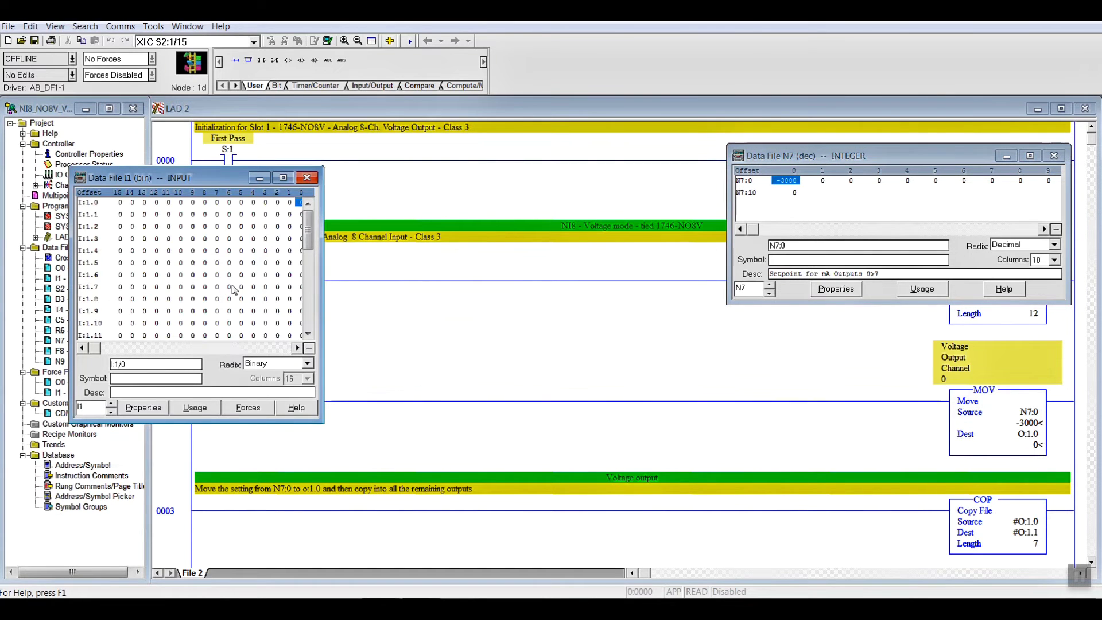
Step: Enlarge and zoom the I1 input table and switch it to Decimal radix, showing I:3.0–I:3.6
drag(221, 176, 263, 216)
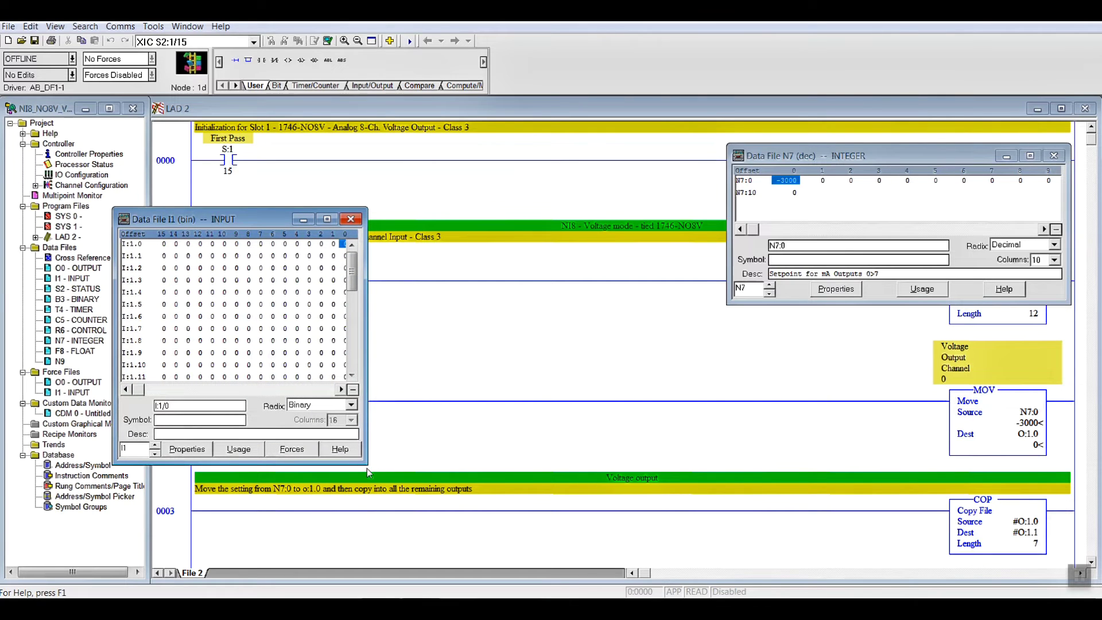
drag(369, 467, 654, 483)
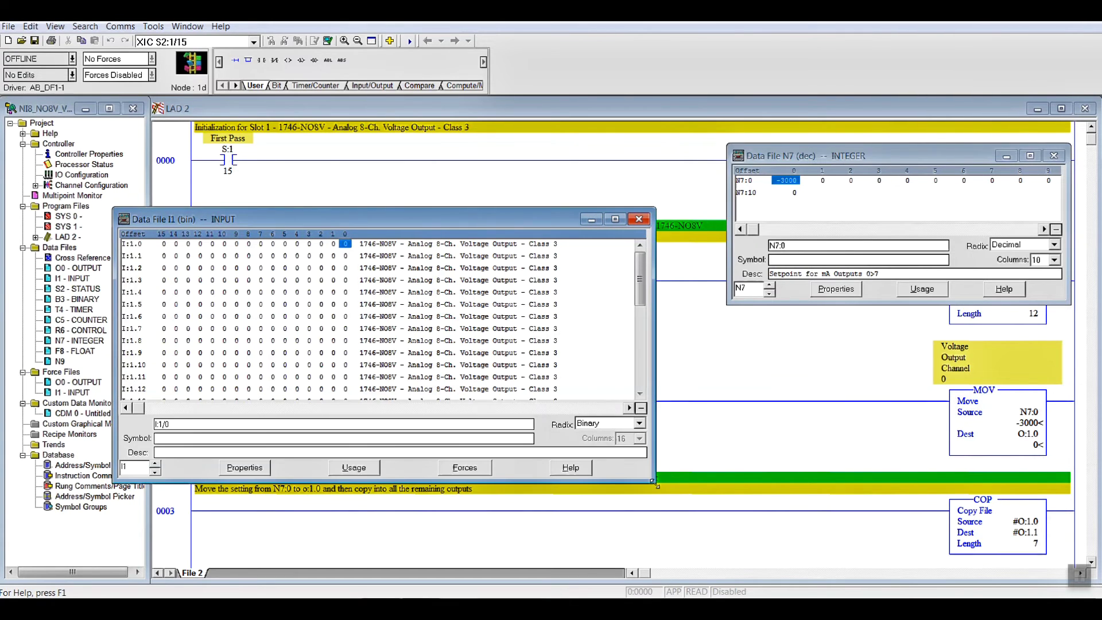
click(345, 42)
click(344, 41)
click(345, 41)
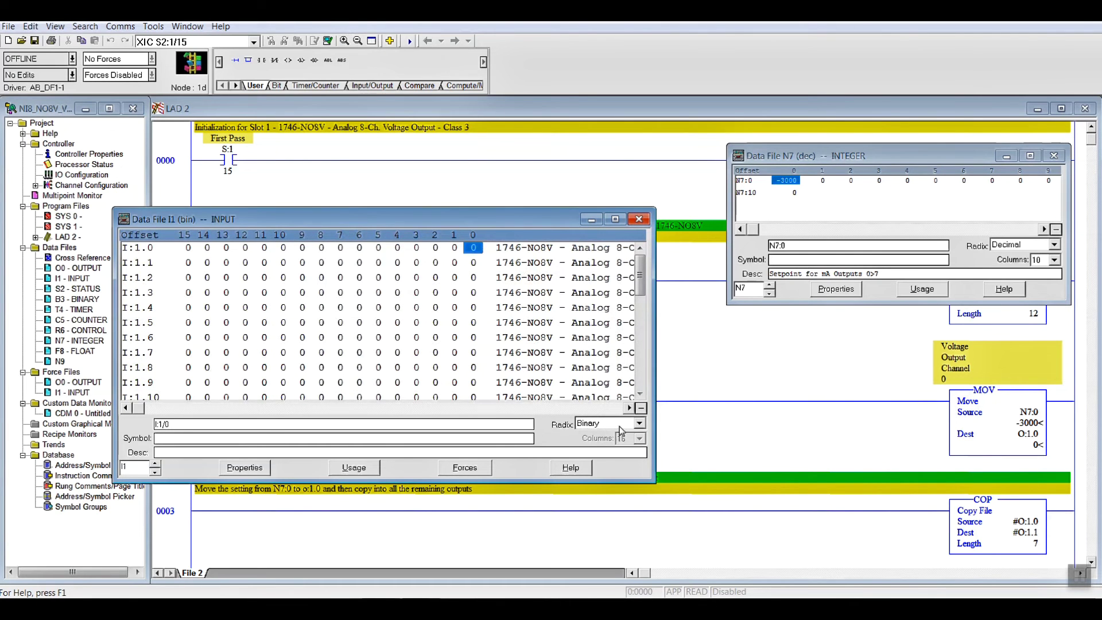
click(638, 424)
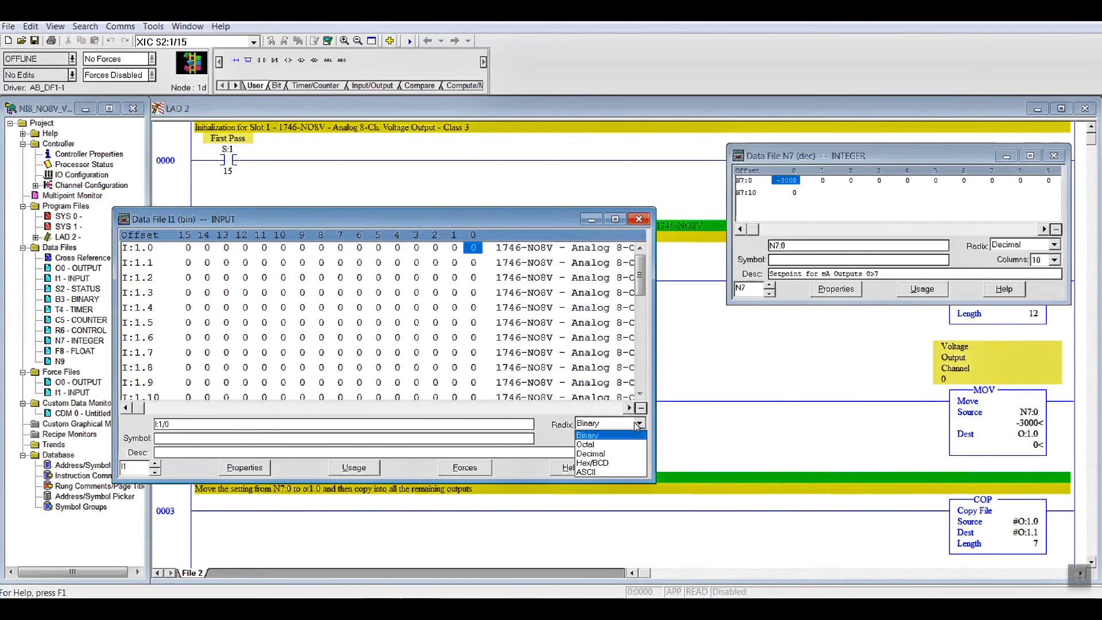
click(603, 454)
scroll(376, 326, down, 5)
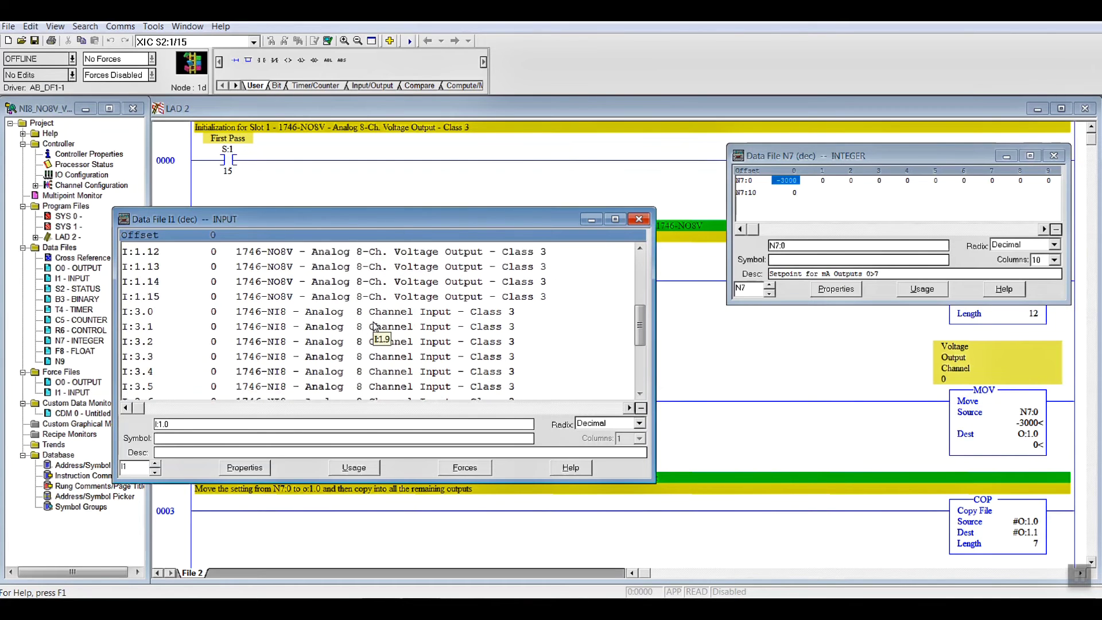
scroll(375, 326, up, 2)
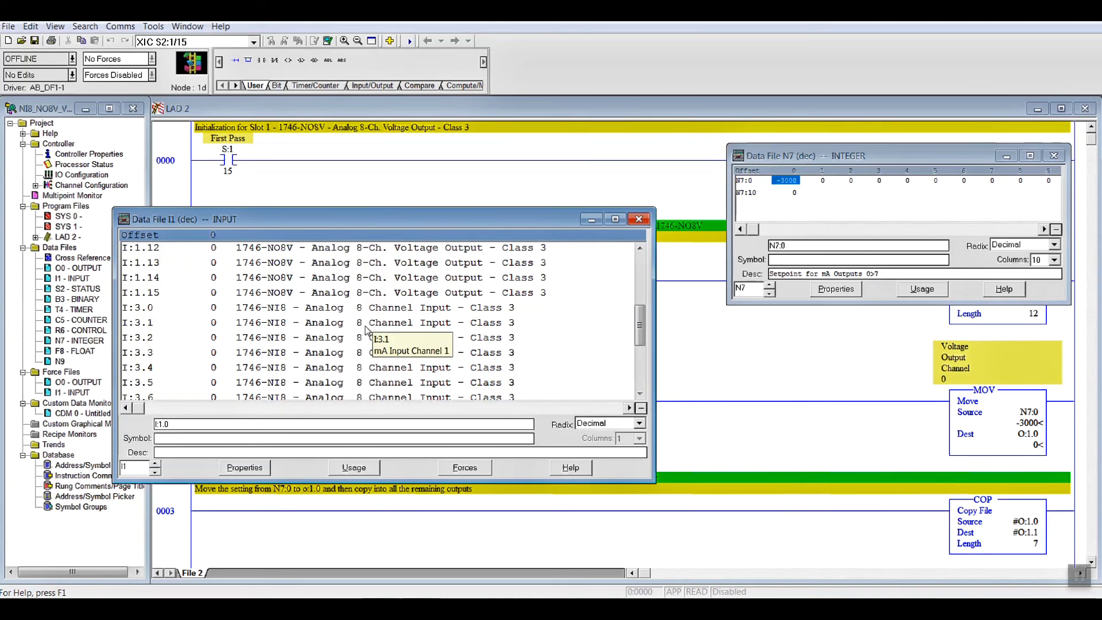
Step: Download the project with revision note 'testing', return to run mode, and go online
click(72, 58)
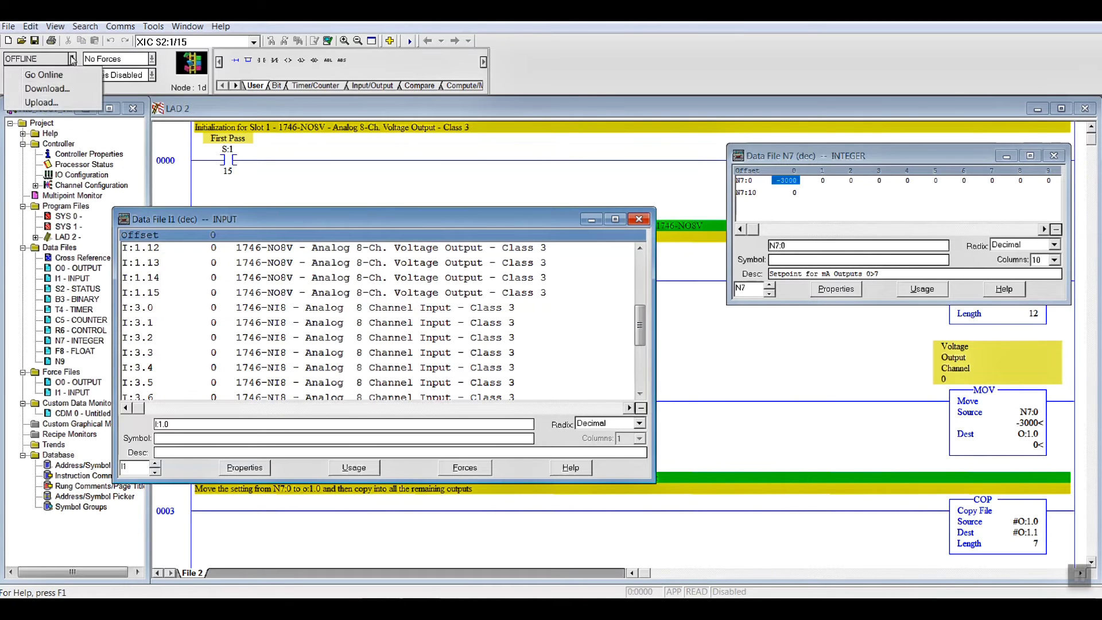
click(36, 89)
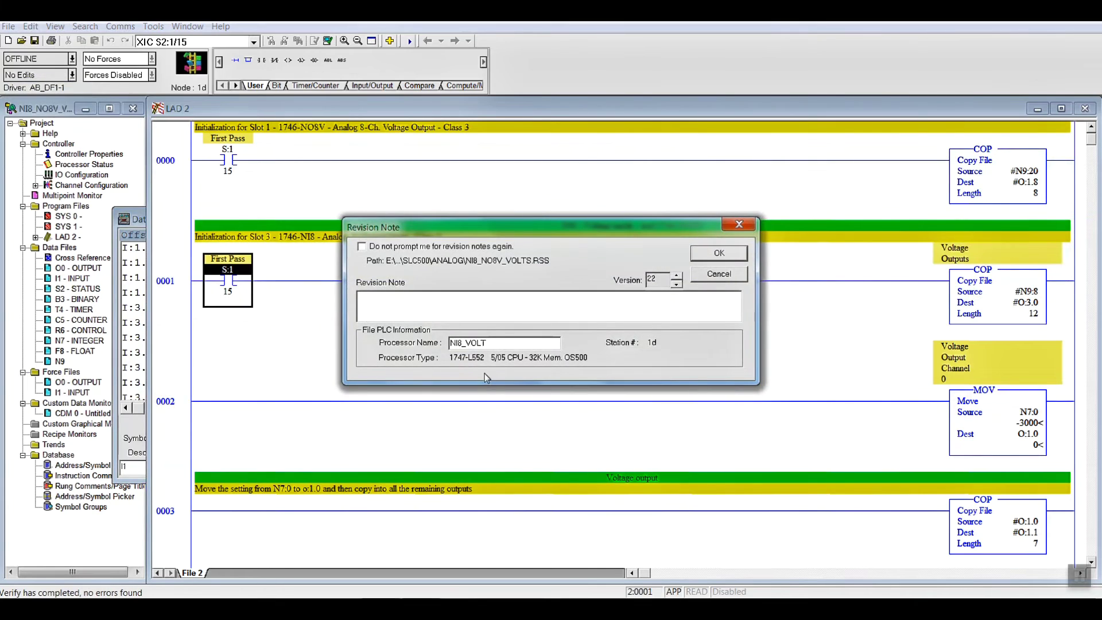
text(testing video)
click(725, 253)
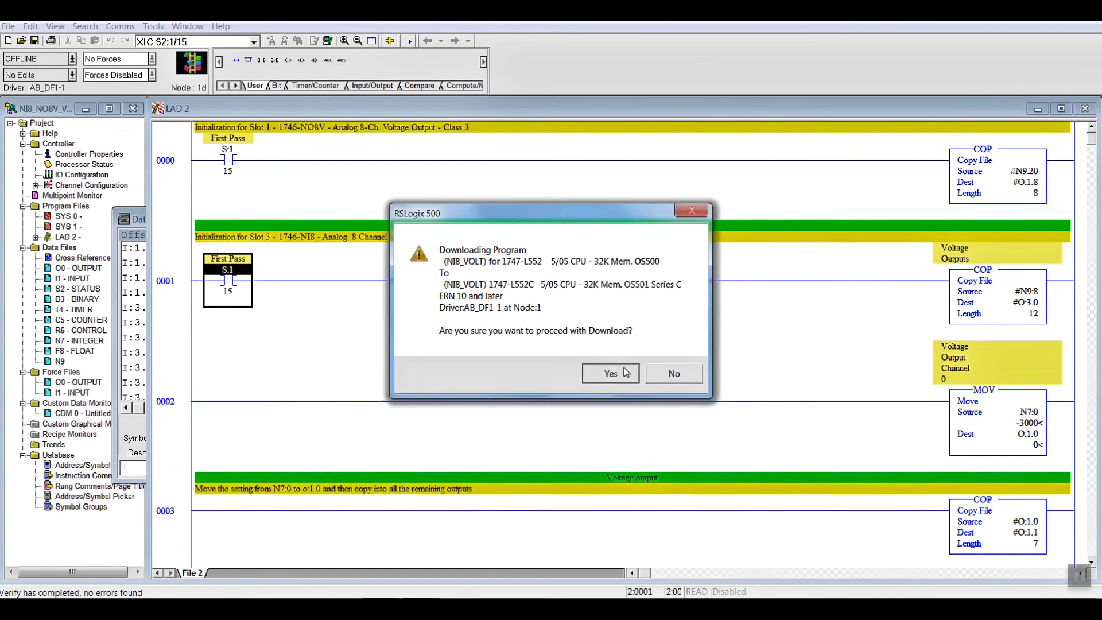
click(624, 377)
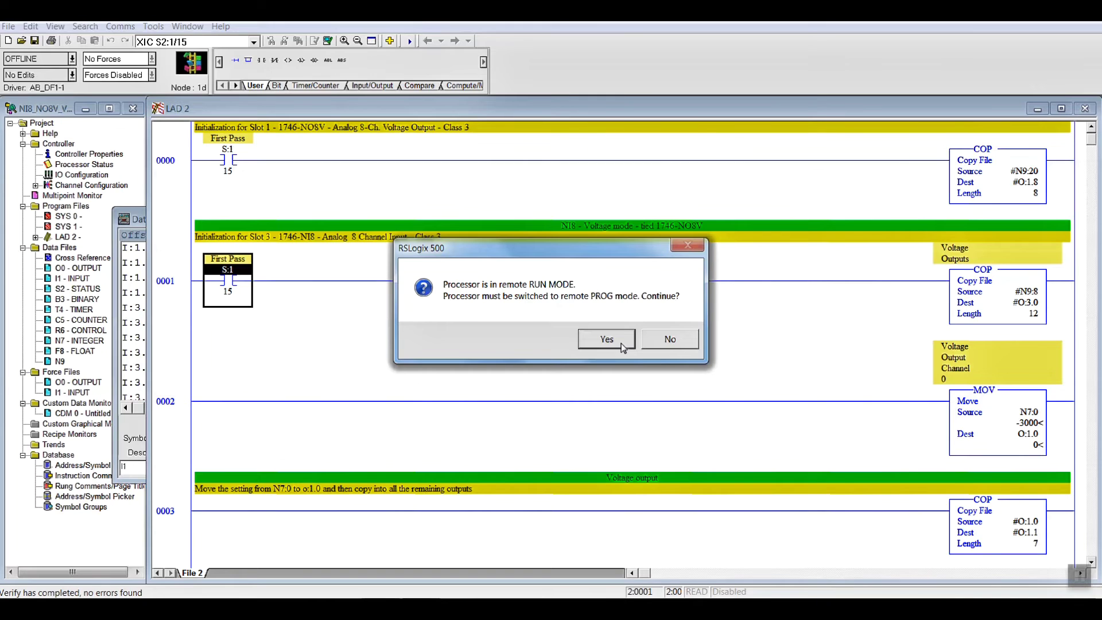
click(607, 339)
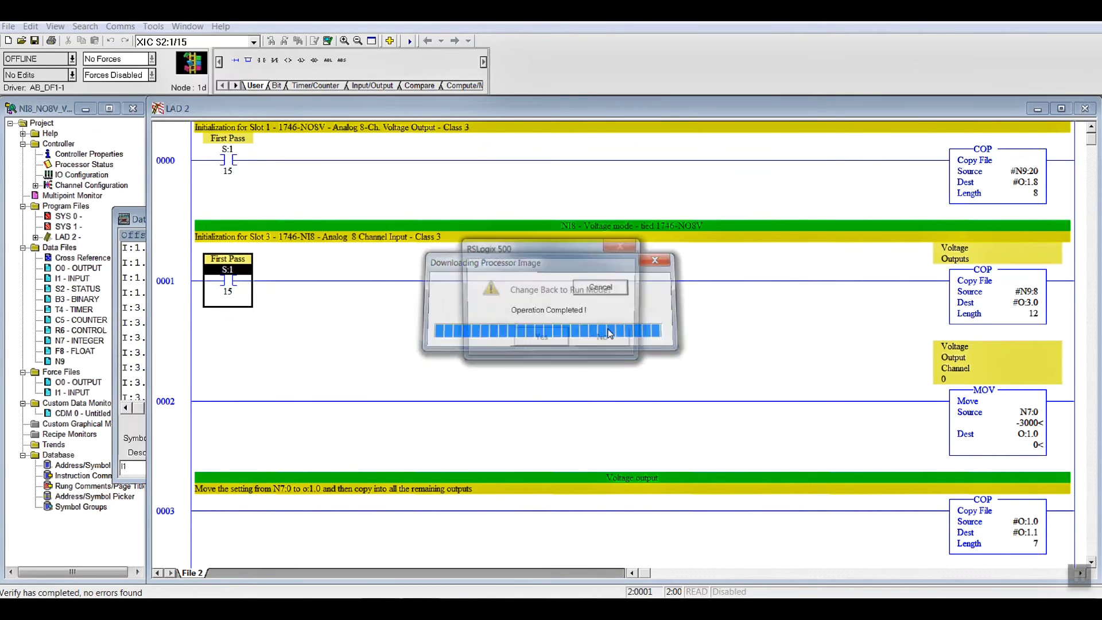
click(556, 339)
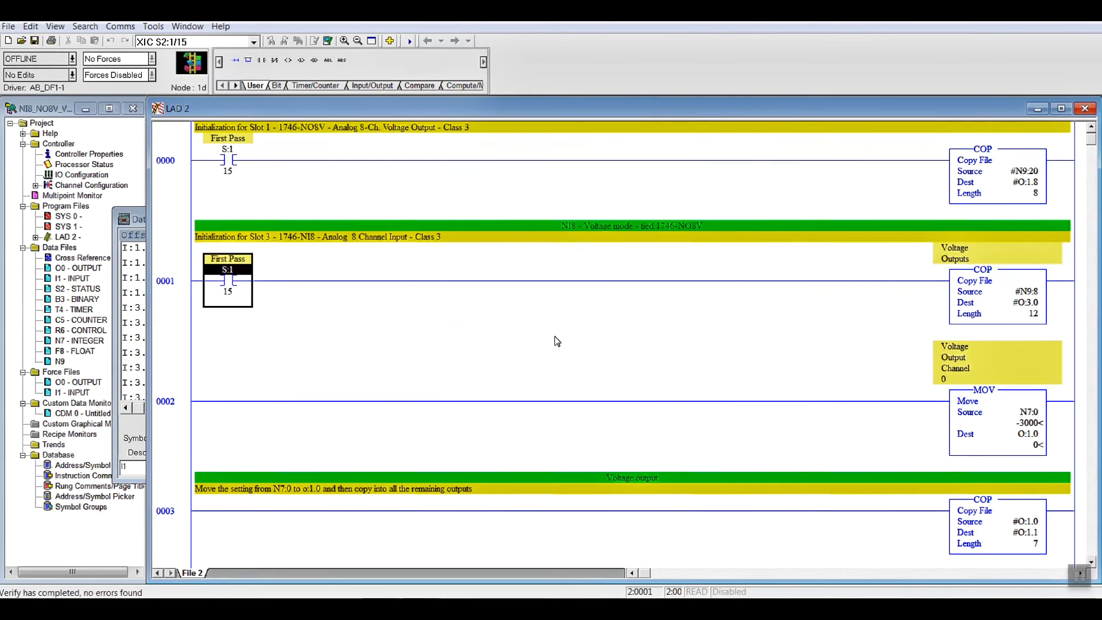
click(539, 340)
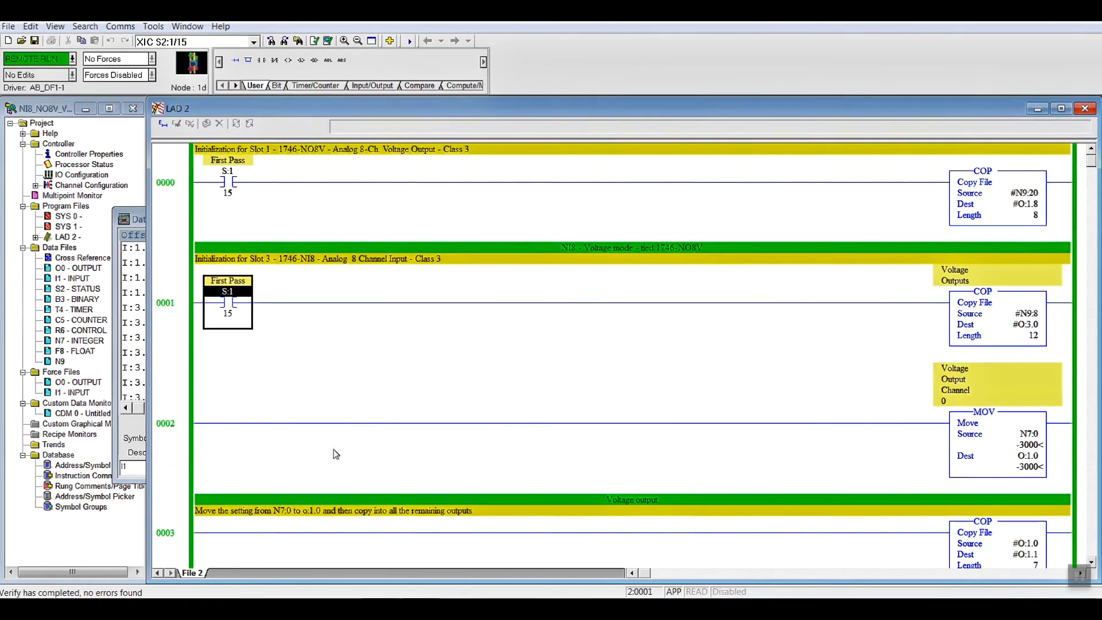
Step: Show the live I1 inputs (about -3000) beside the zoomed N7 integer table with N7:0 at -3000
click(132, 223)
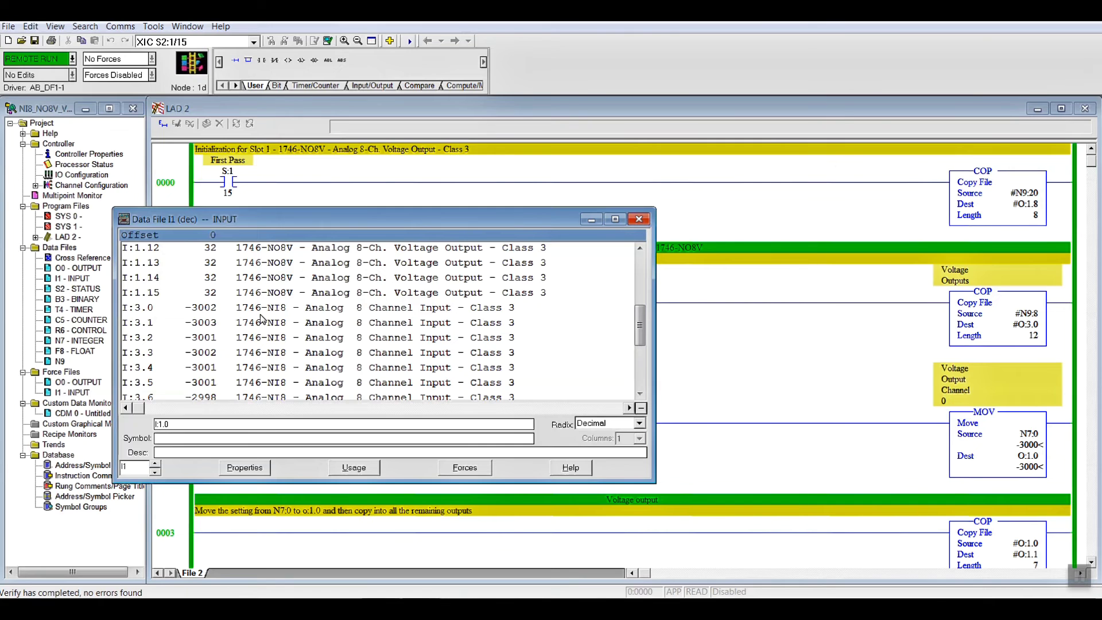
scroll(263, 319, down, 1)
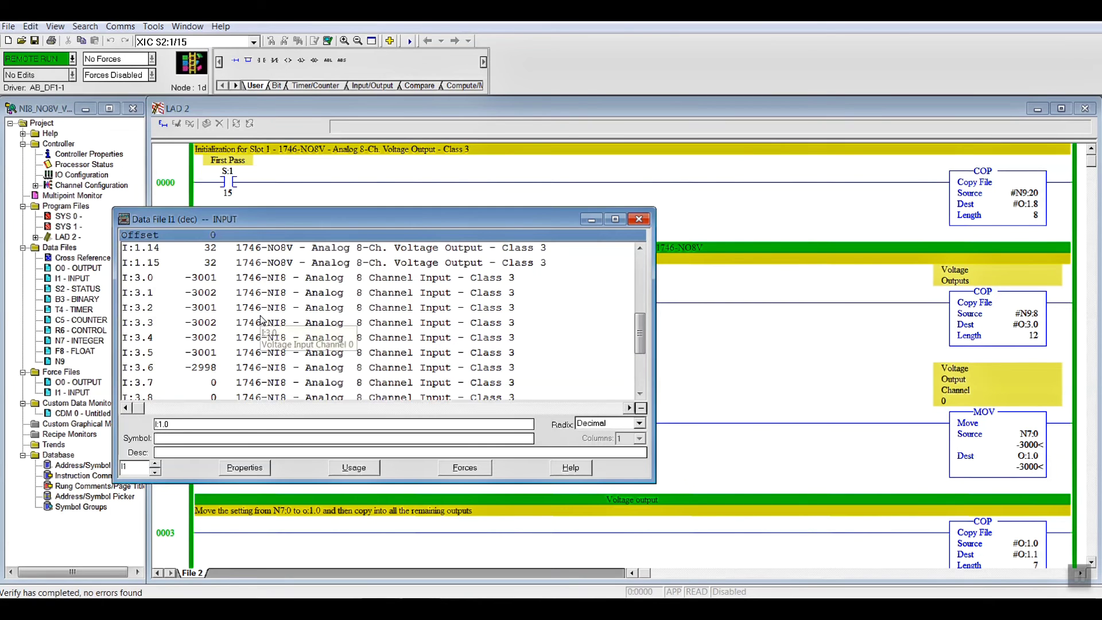
double_click(68, 340)
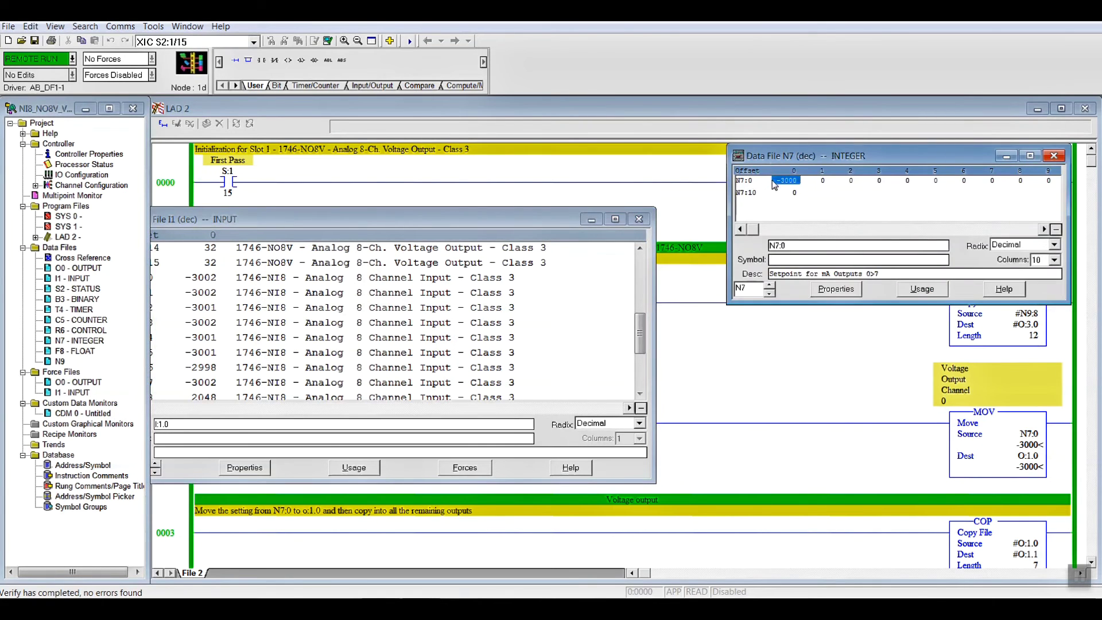
click(345, 41)
click(345, 42)
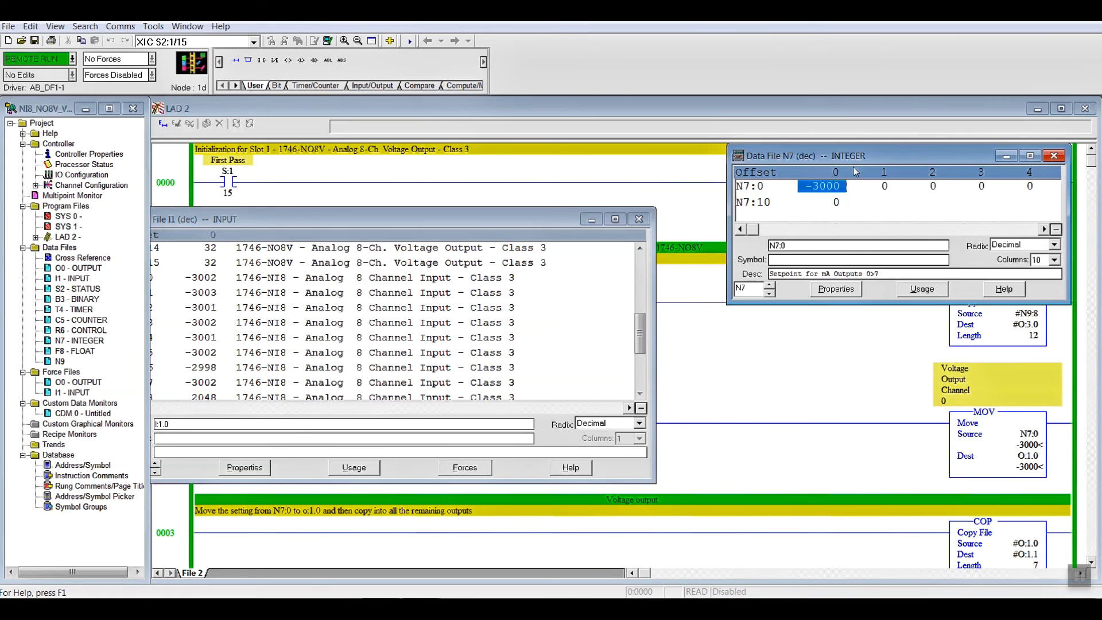
drag(909, 155, 855, 220)
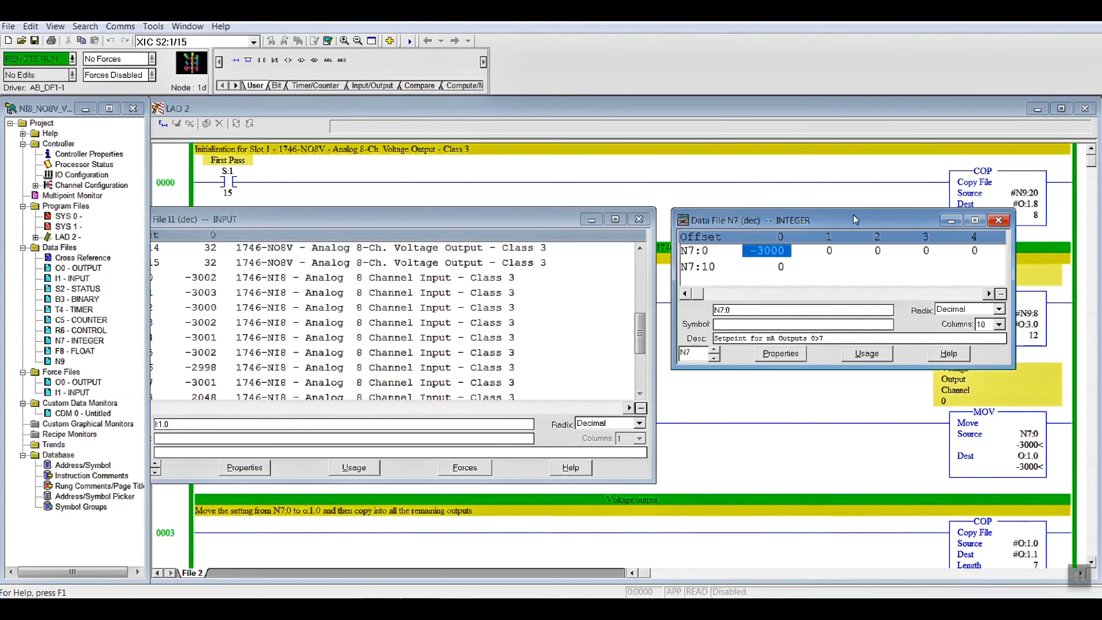
Step: Enter 5500 in N7:0 and confirm the I:3.0–I:3.7 inputs read about 5503–5507
text(5)
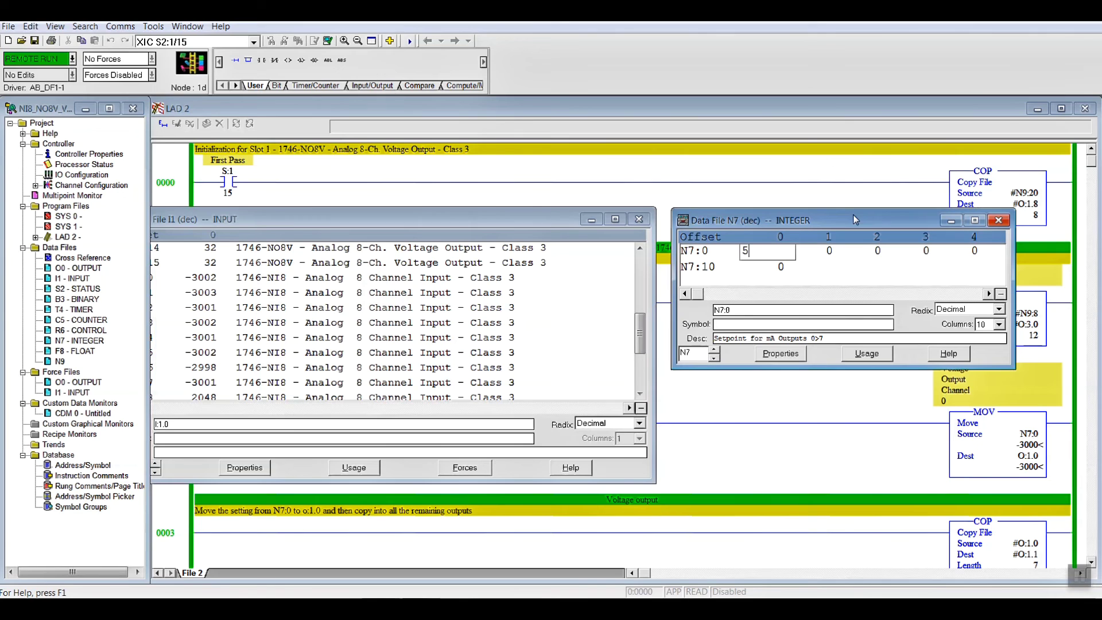
text(500)
key(Return)
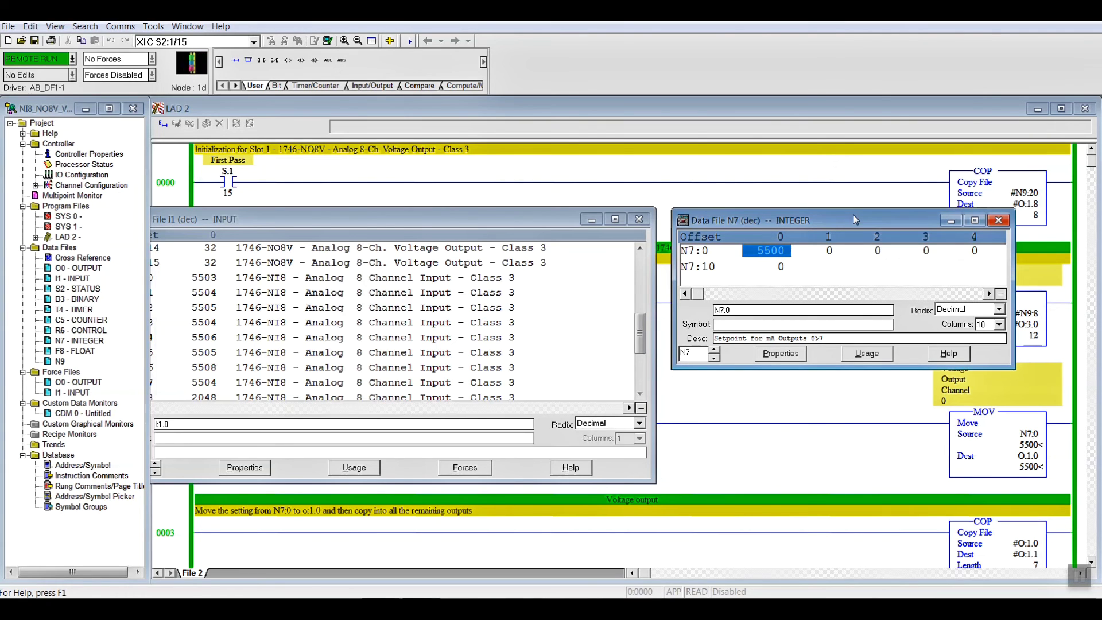
click(326, 220)
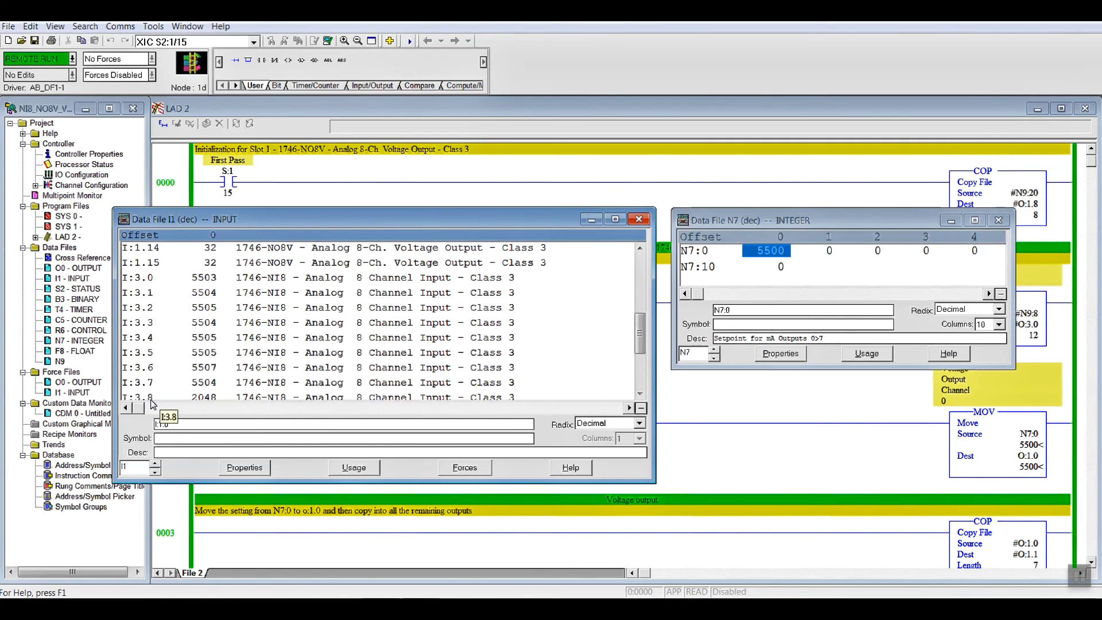
scroll(152, 401, down, 4)
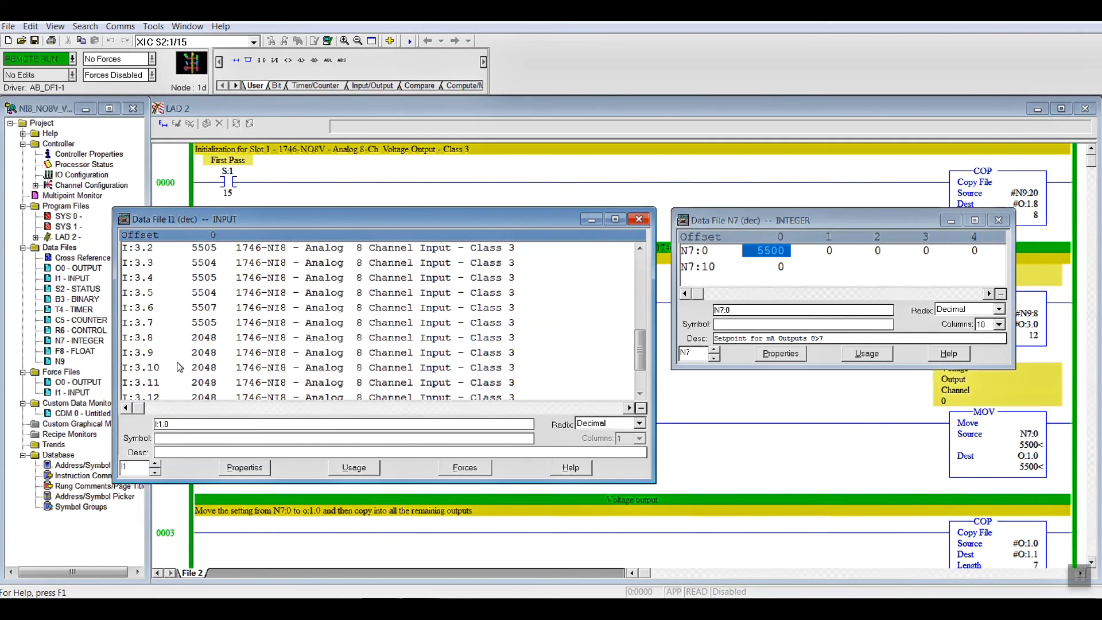
scroll(169, 331, up, 2)
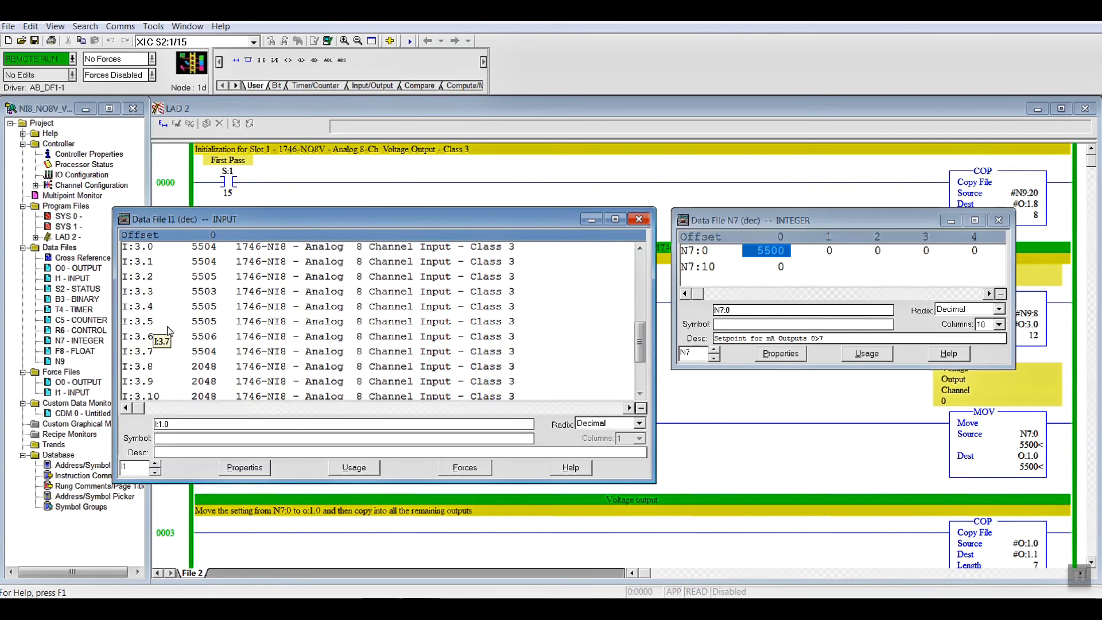
scroll(169, 331, up, 4)
scroll(169, 331, down, 4)
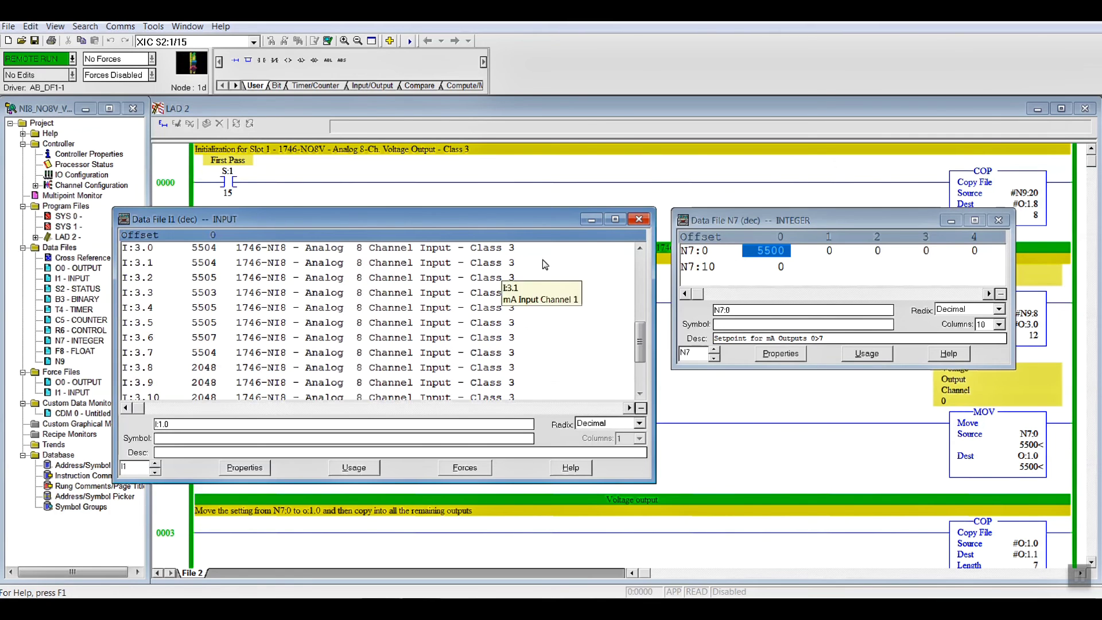
Step: Change N7:0 to -6666 so O:1.0 follows and I:3.0–I:3.7 read about -6667 to -6670
click(771, 252)
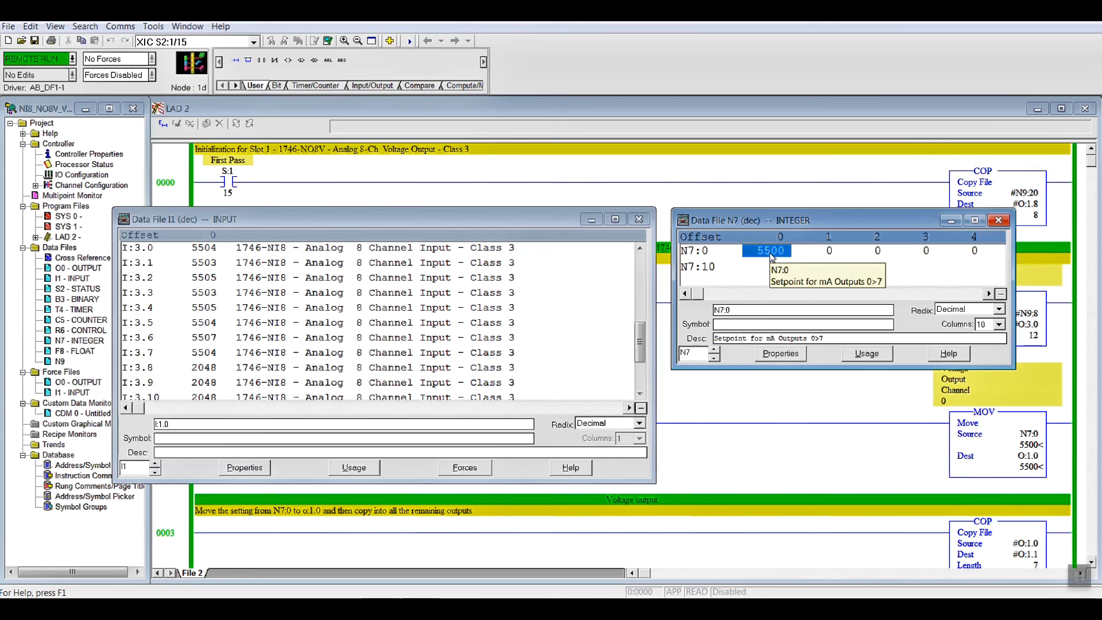
text(-)
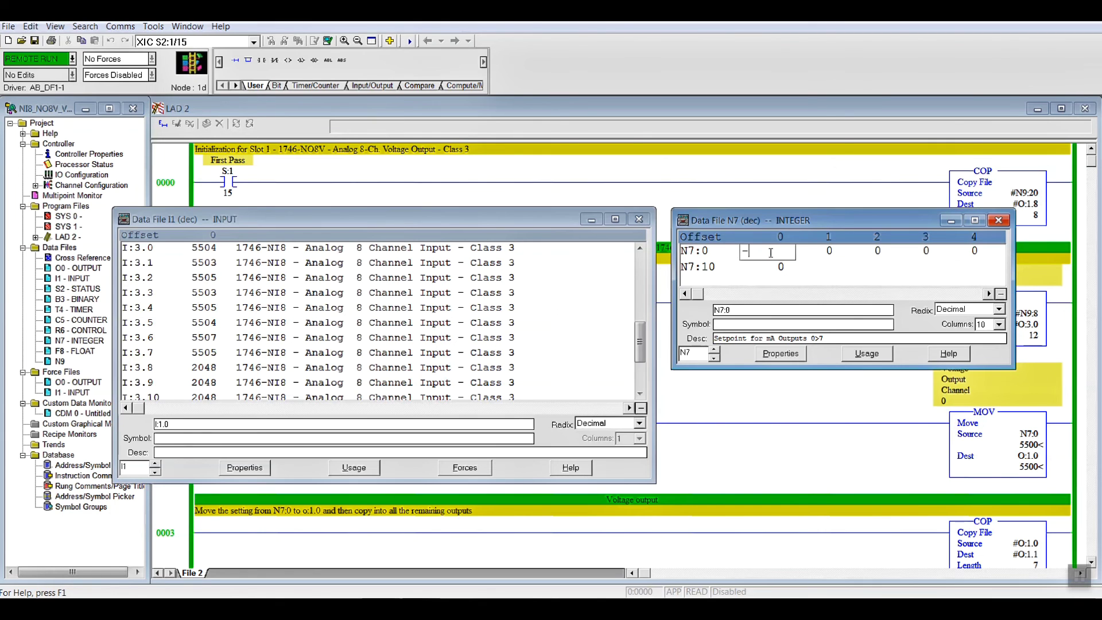
text(6666)
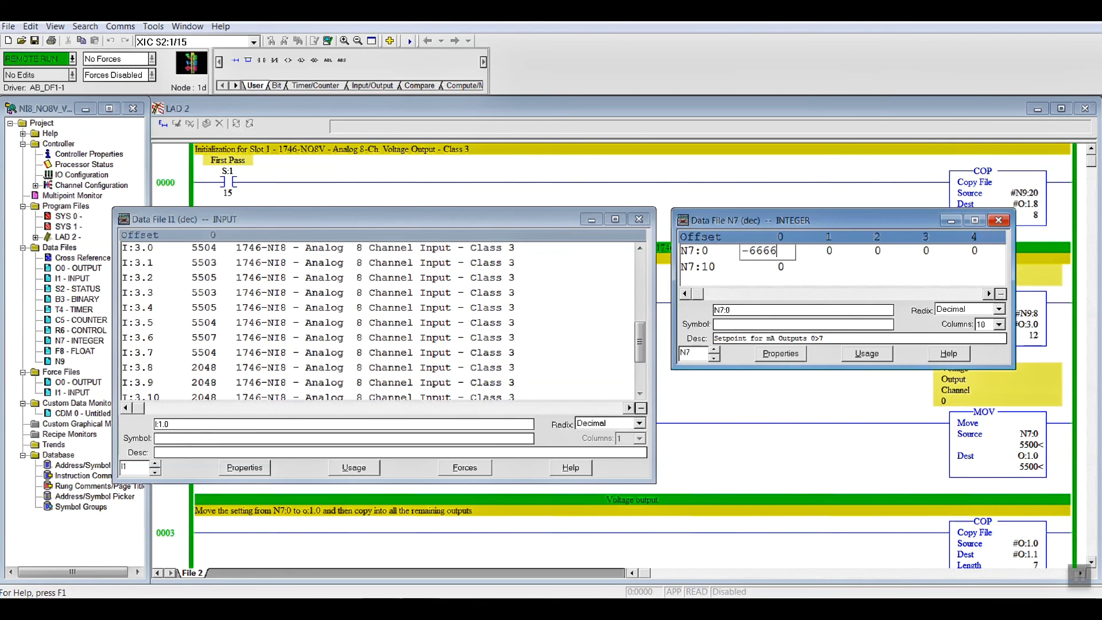
key(Return)
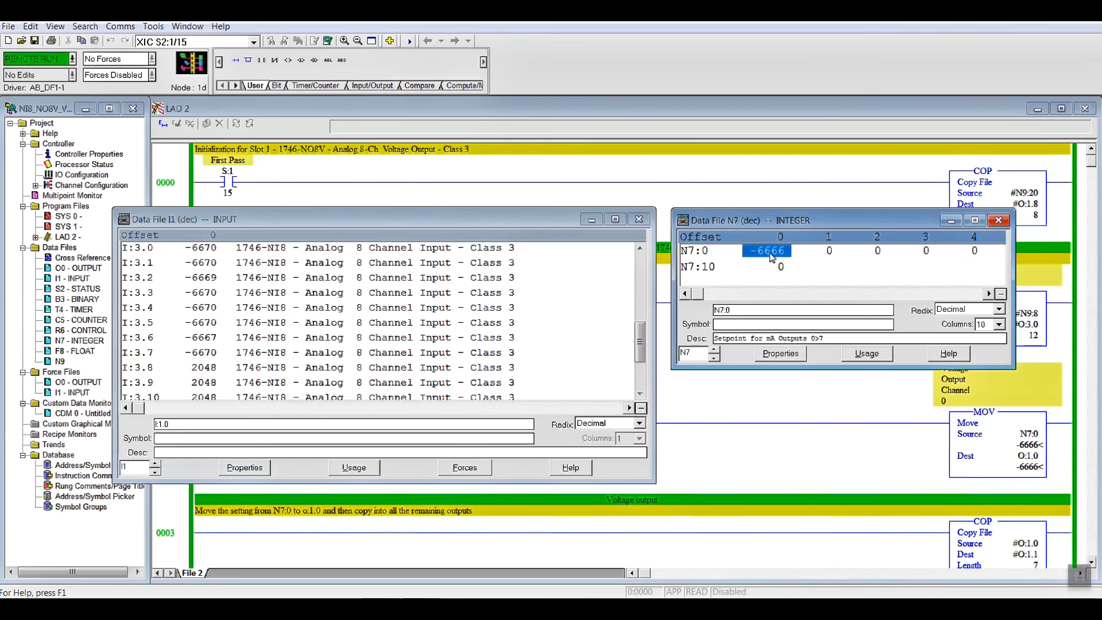